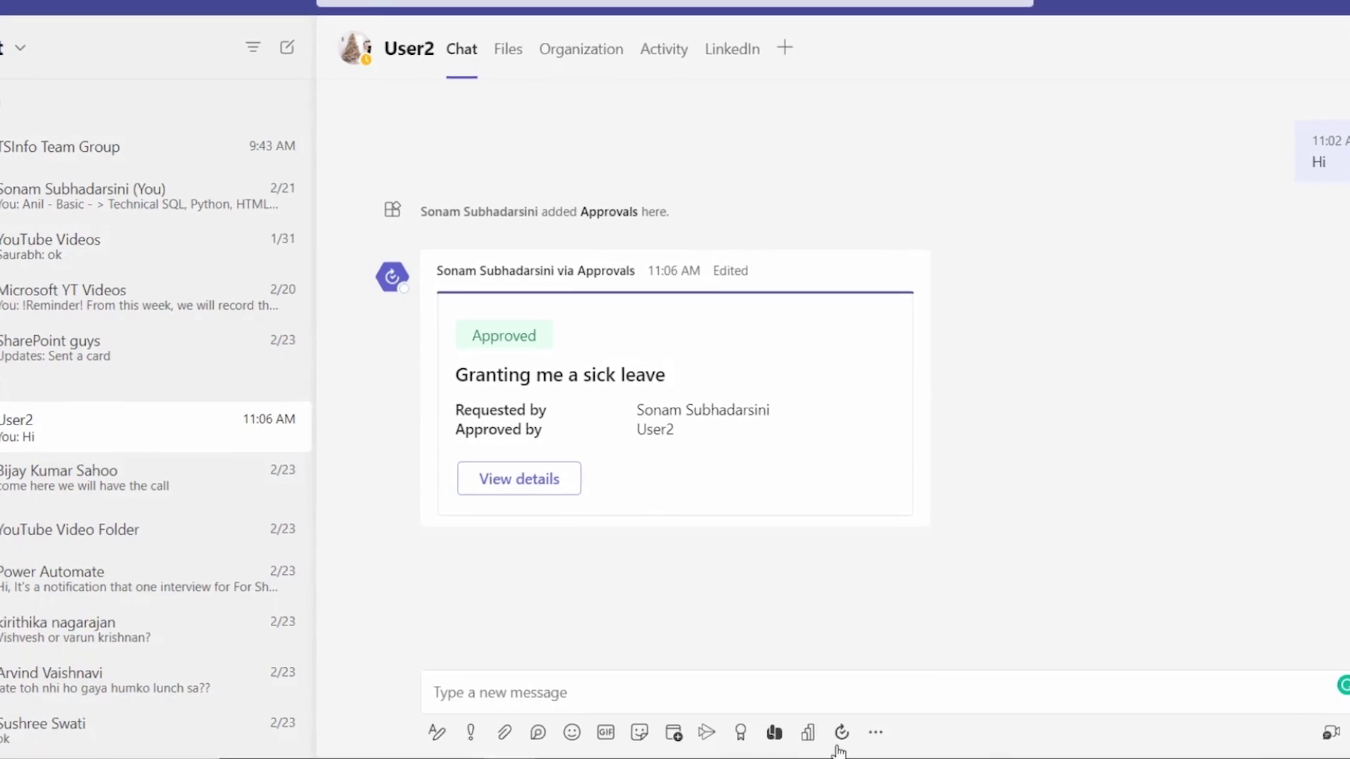
pyautogui.click(875, 733)
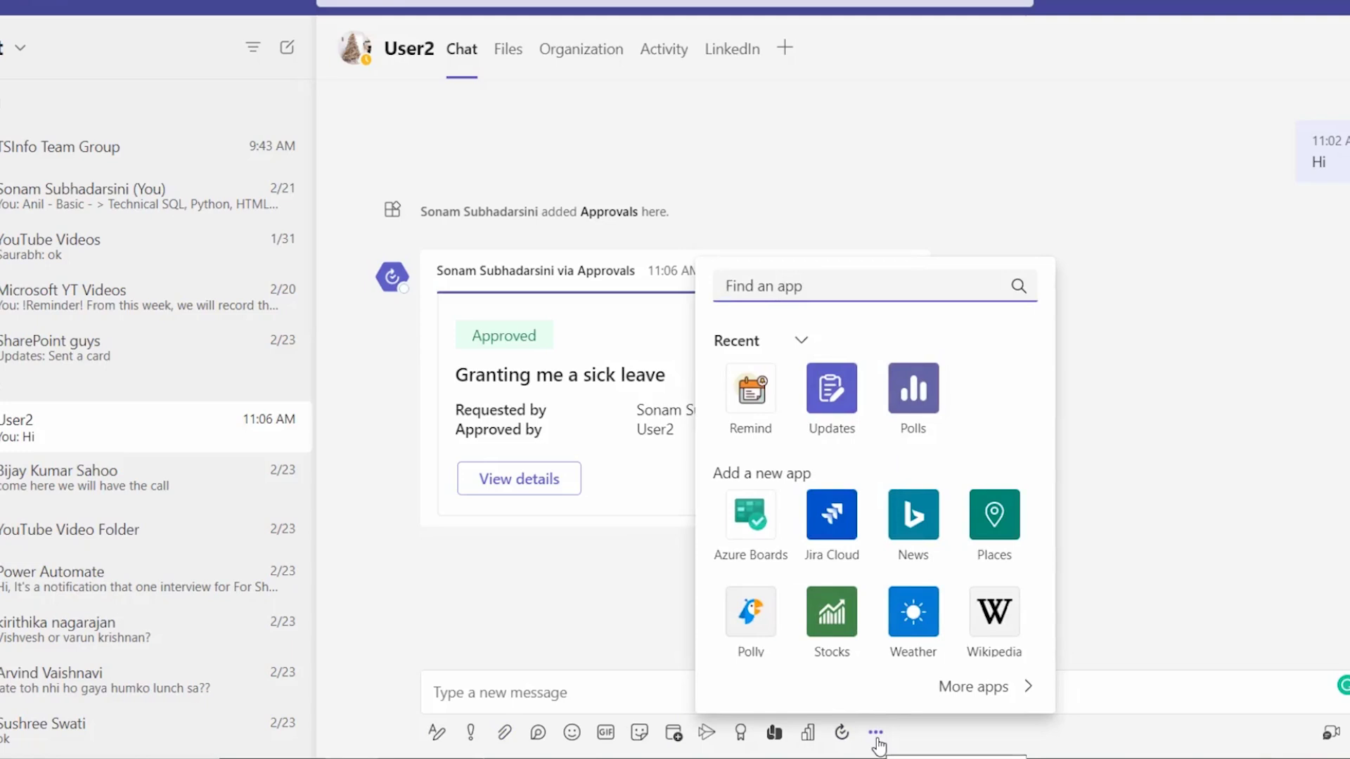
pyautogui.click(684, 596)
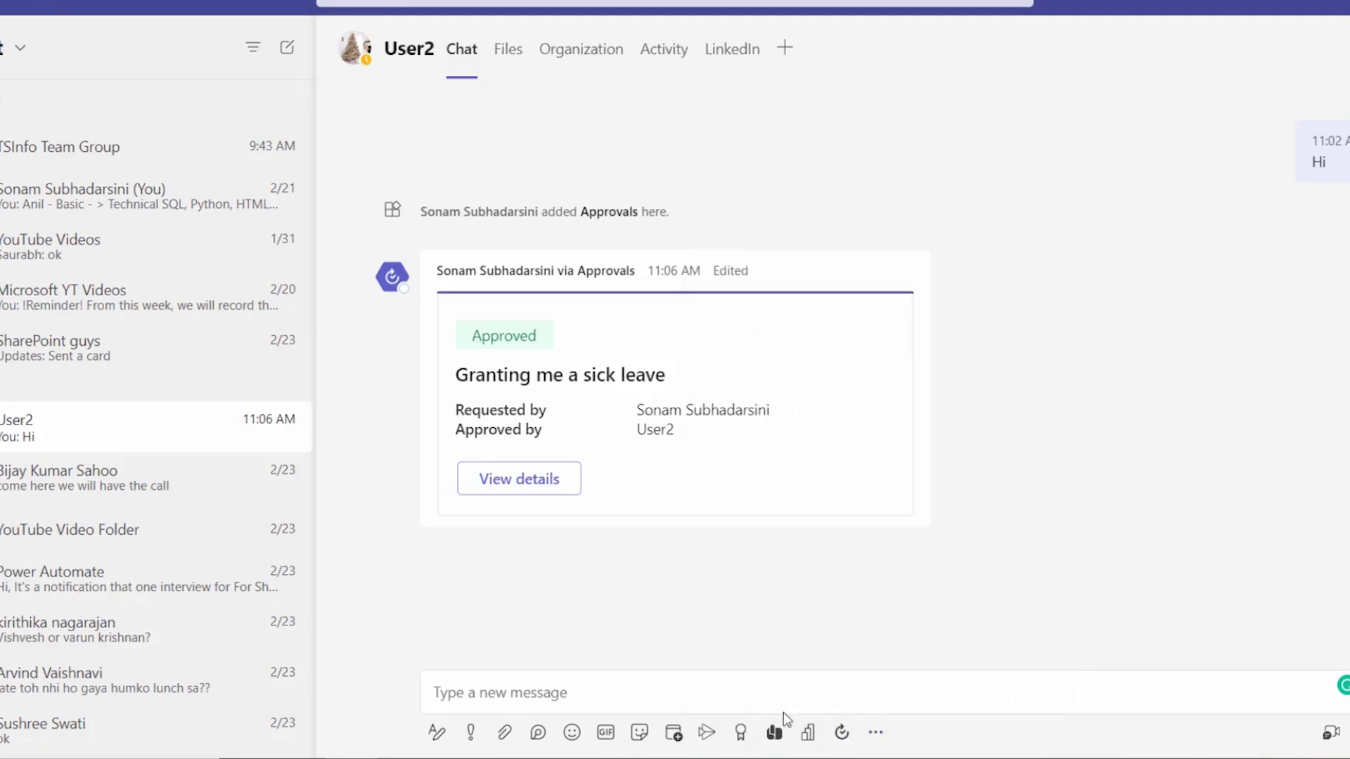
pyautogui.click(842, 733)
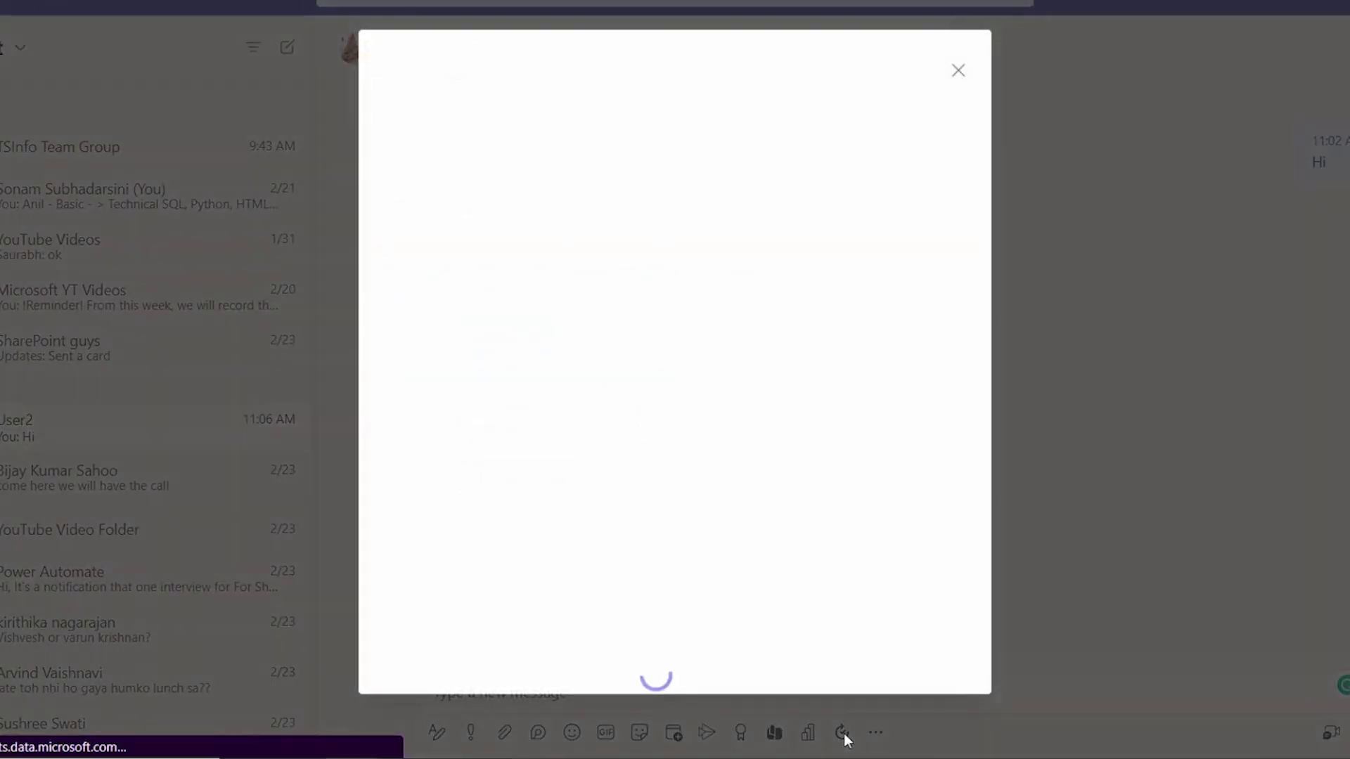
pyautogui.click(958, 72)
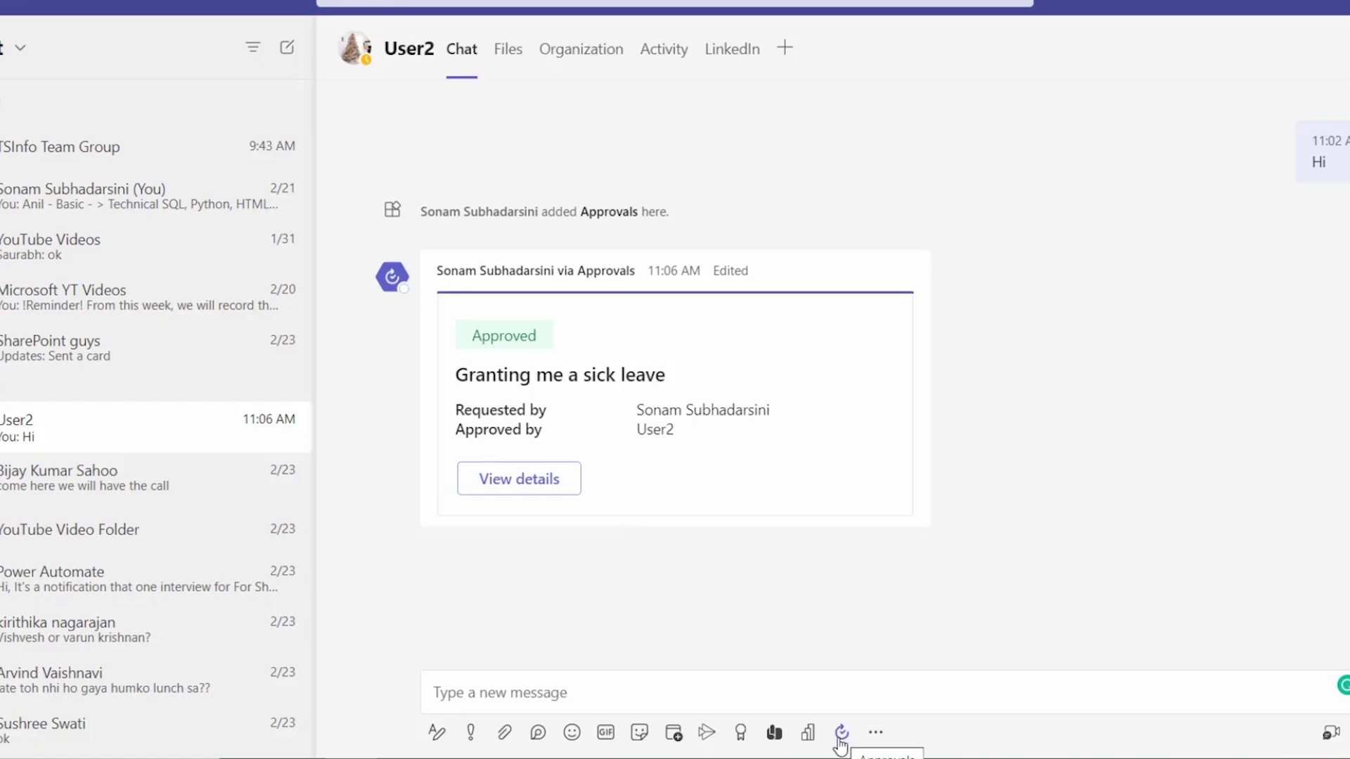
# Step: Start a new Basic approval request from the User2 chat and name it "Granting me a casual leave"
pyautogui.click(841, 734)
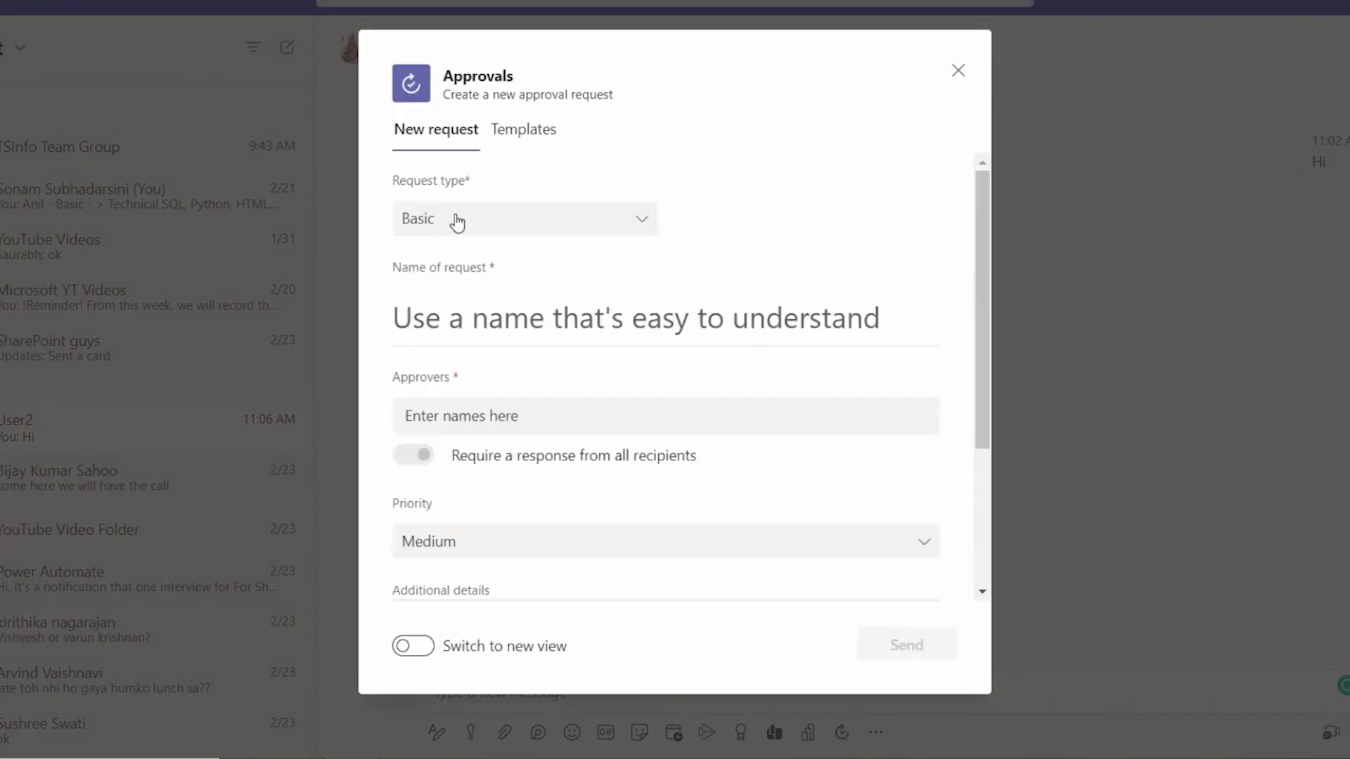
pyautogui.click(438, 222)
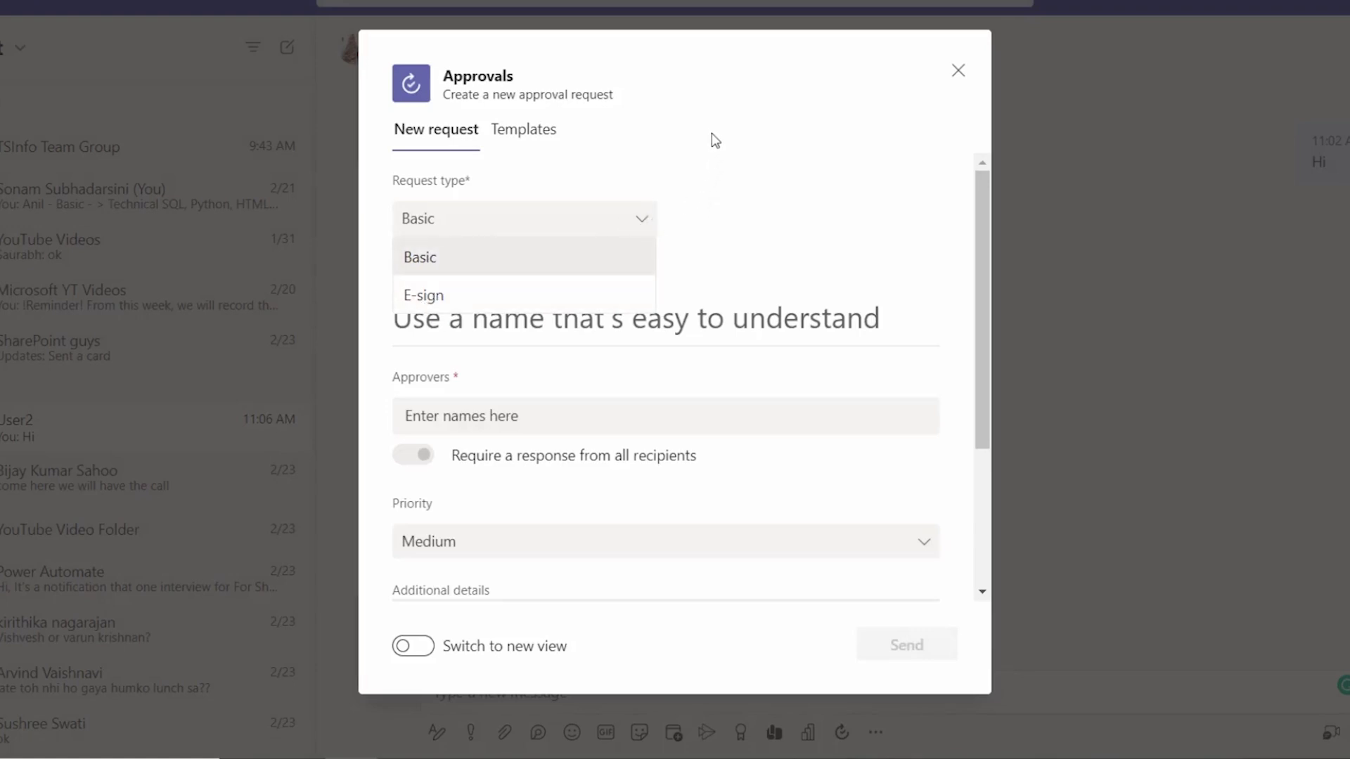
pyautogui.click(721, 197)
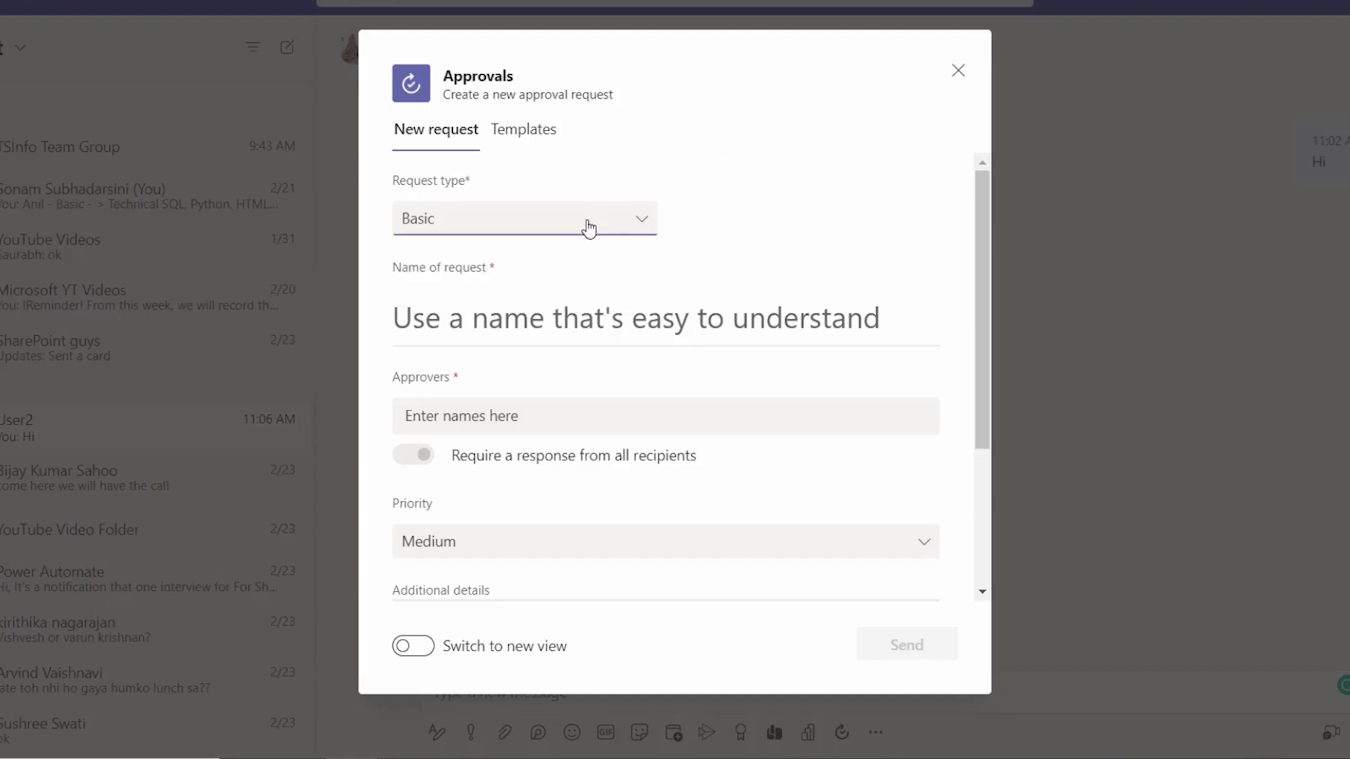
pyautogui.click(485, 330)
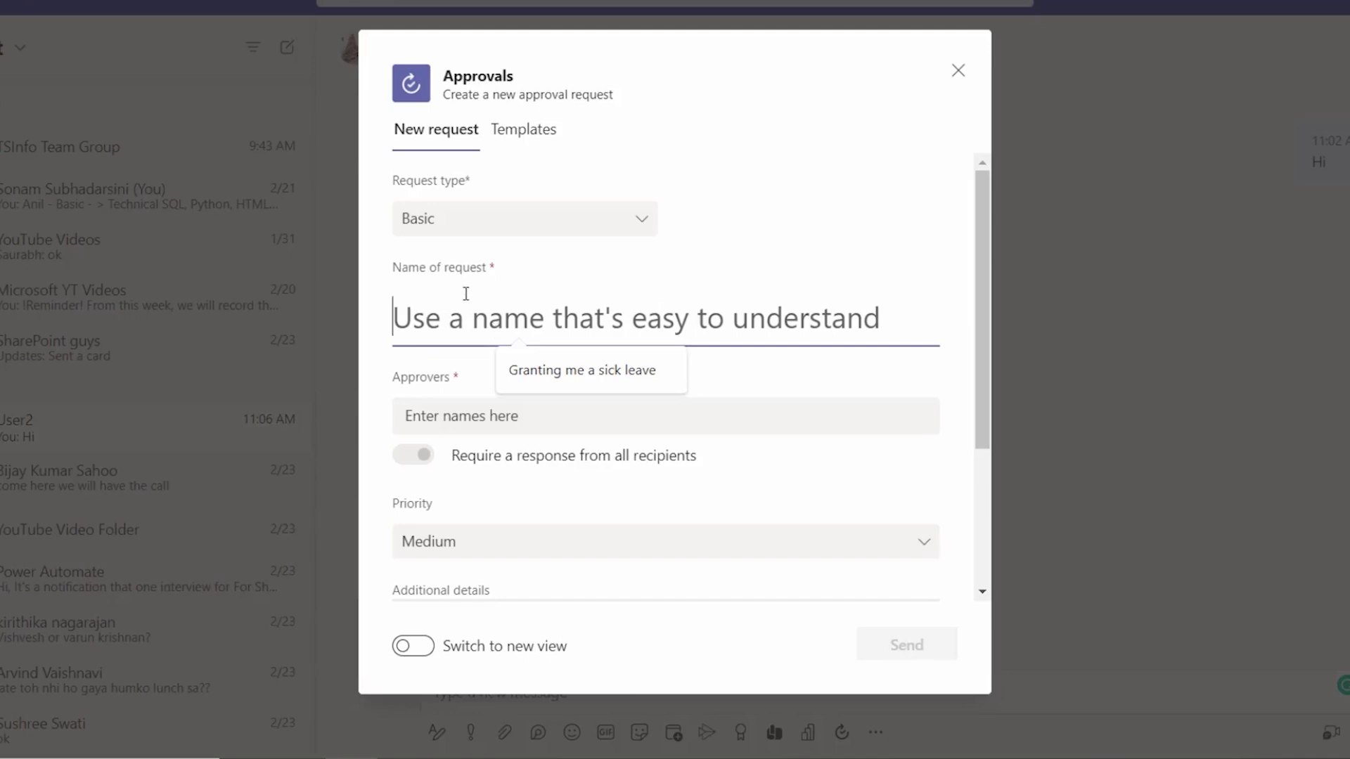
pyautogui.click(564, 365)
pyautogui.write('Granting me a casual leave')
# Step: Add User2 as the approver of the casual leave request
pyautogui.click(470, 414)
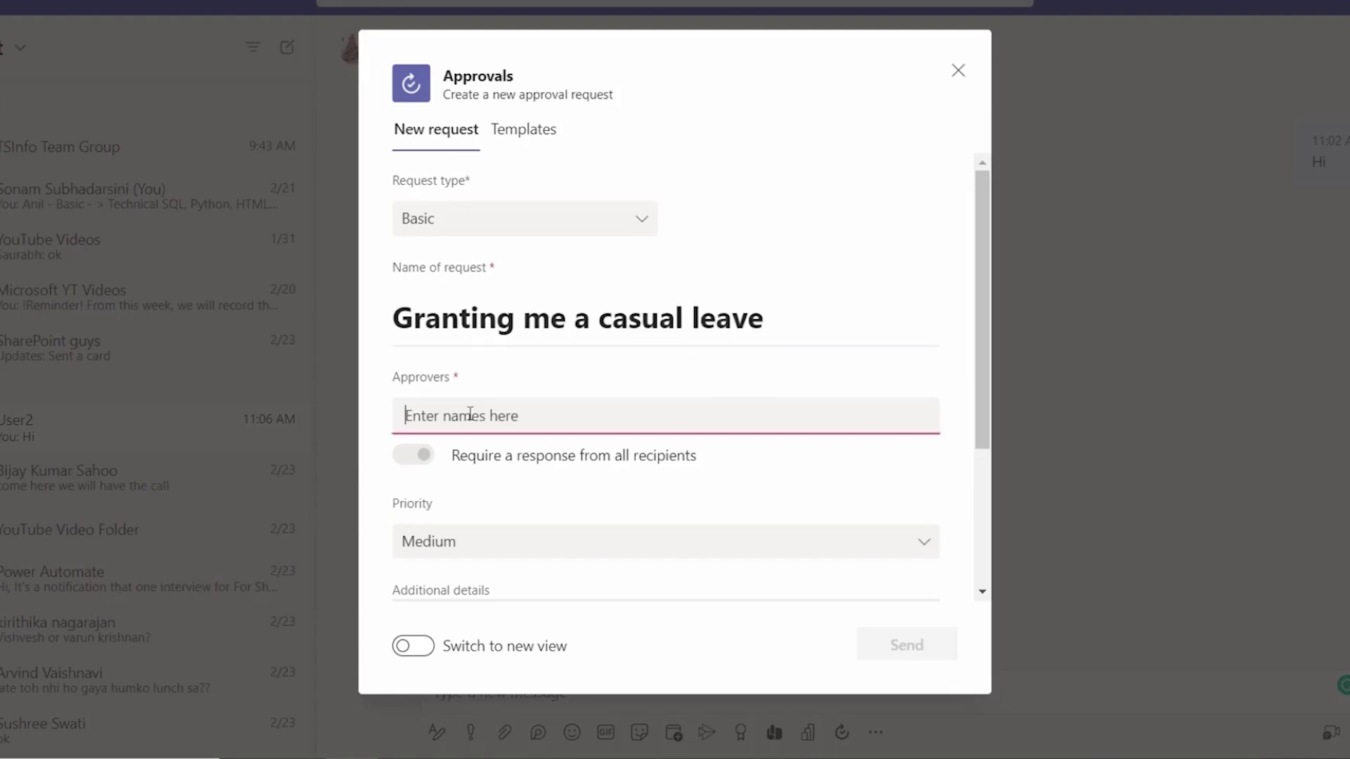
pyautogui.write('User2')
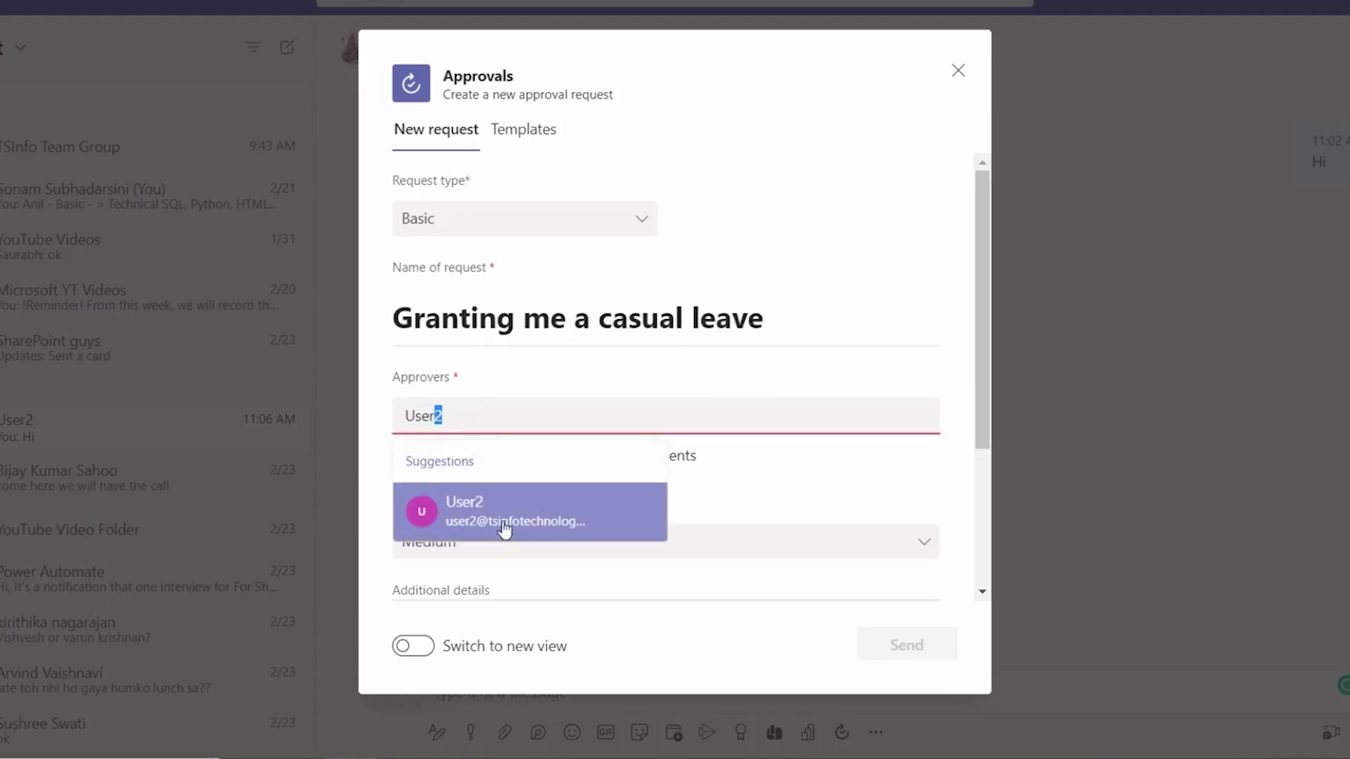
pyautogui.click(504, 523)
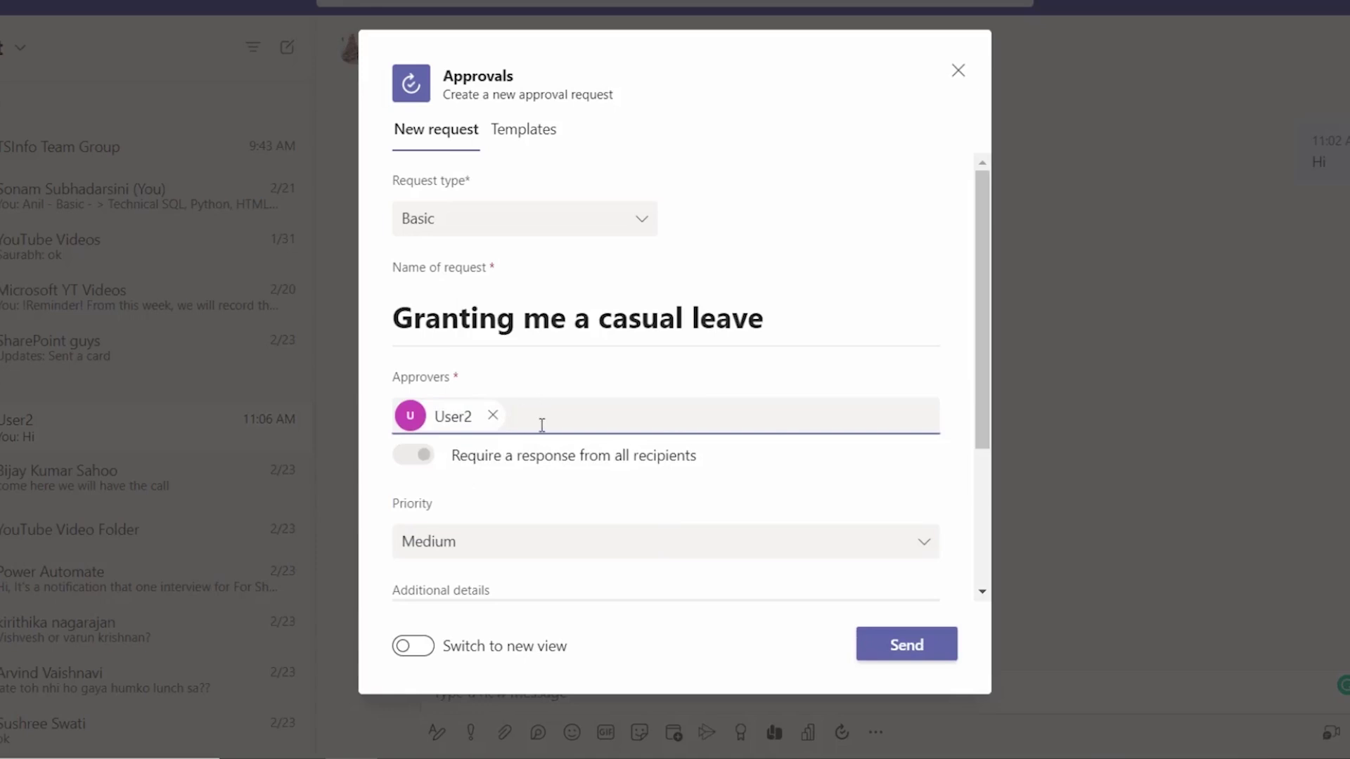
# Step: Try to add a second approver to the request by the person's first name
pyautogui.write('bijay')
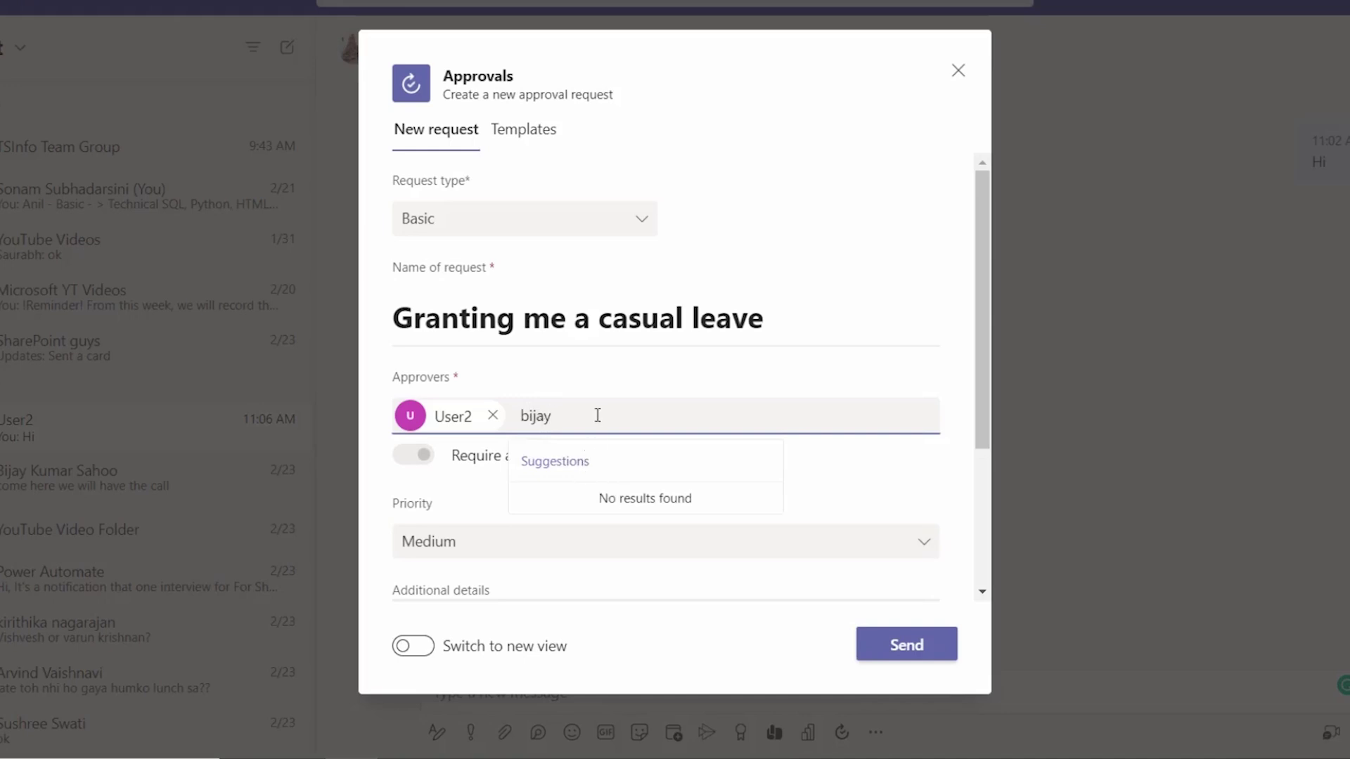
pyautogui.press('BackSpace')
pyautogui.press('BackSpace')
pyautogui.press('BackSpace')
pyautogui.press('BackSpace')
pyautogui.press('BackSpace')
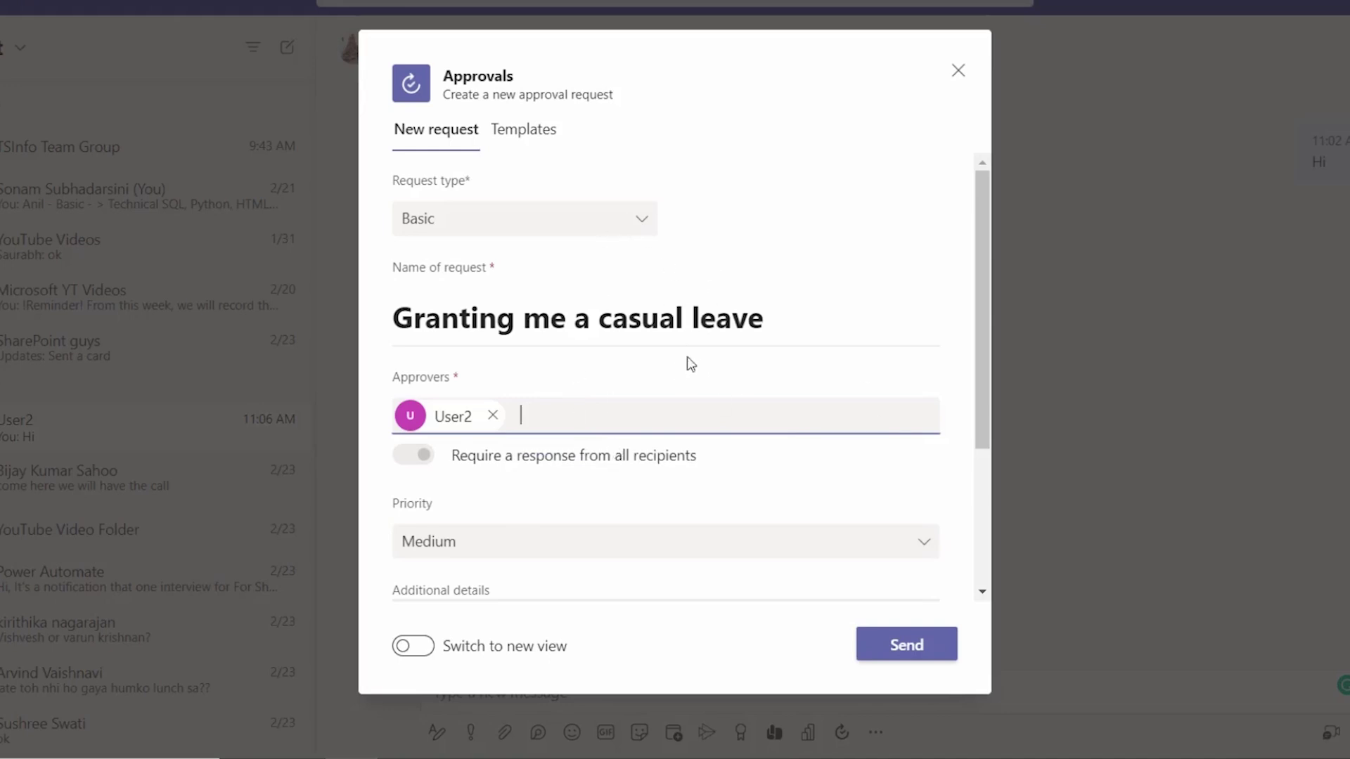
# Step: Set the priority of the approval request to Important
pyautogui.click(526, 543)
pyautogui.click(554, 415)
pyautogui.click(560, 546)
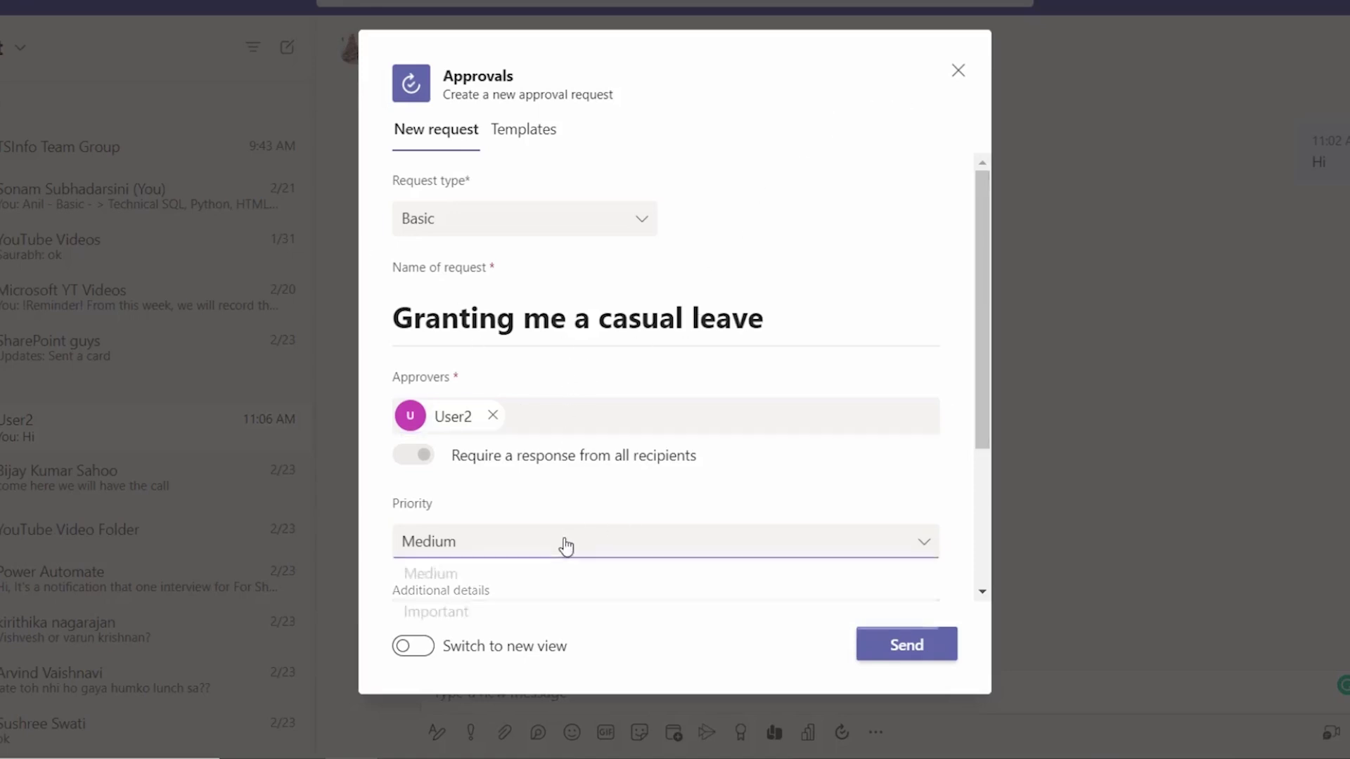
pyautogui.click(476, 620)
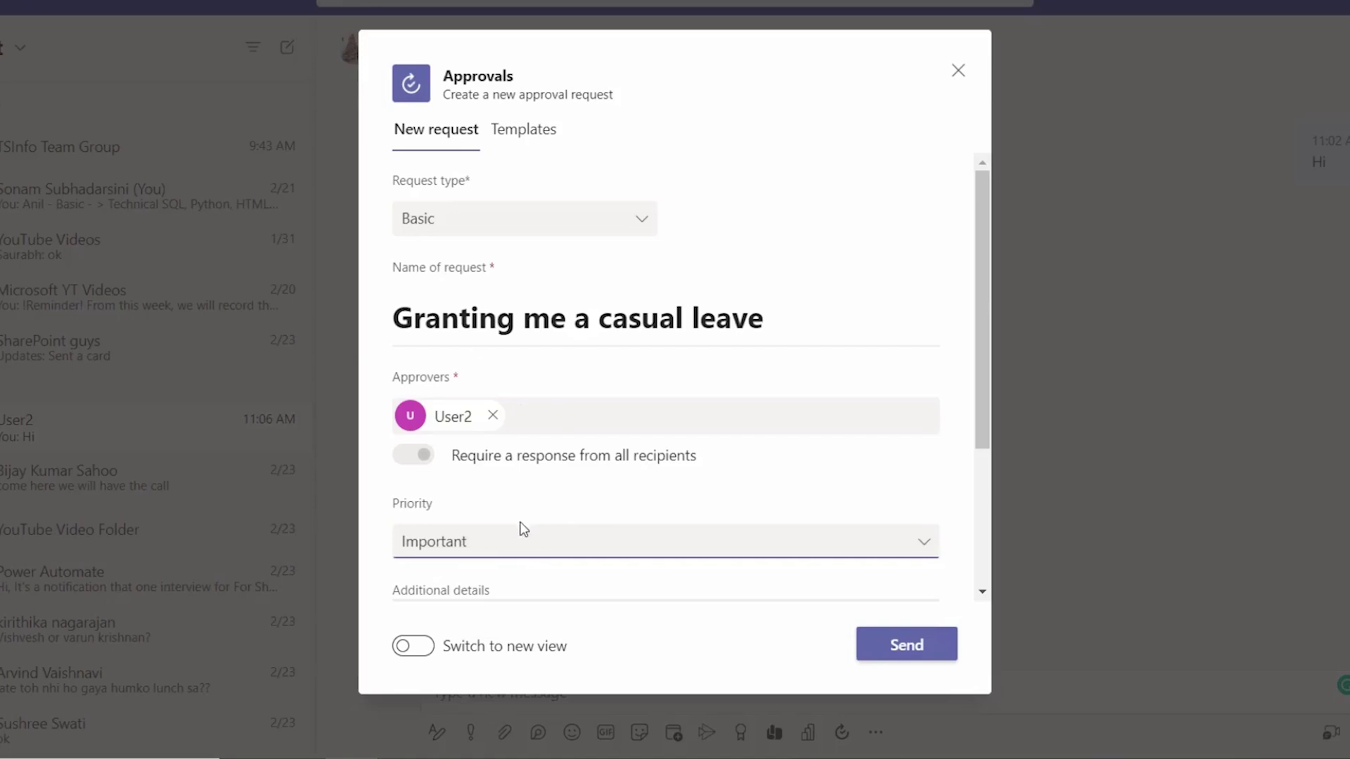
# Step: Enter the additional details "I am not feeling well, I need a break.. So kindly approve my casual leave." followed by "Thank you." below
pyautogui.scroll(-3, 513, 437)
pyautogui.click(506, 414)
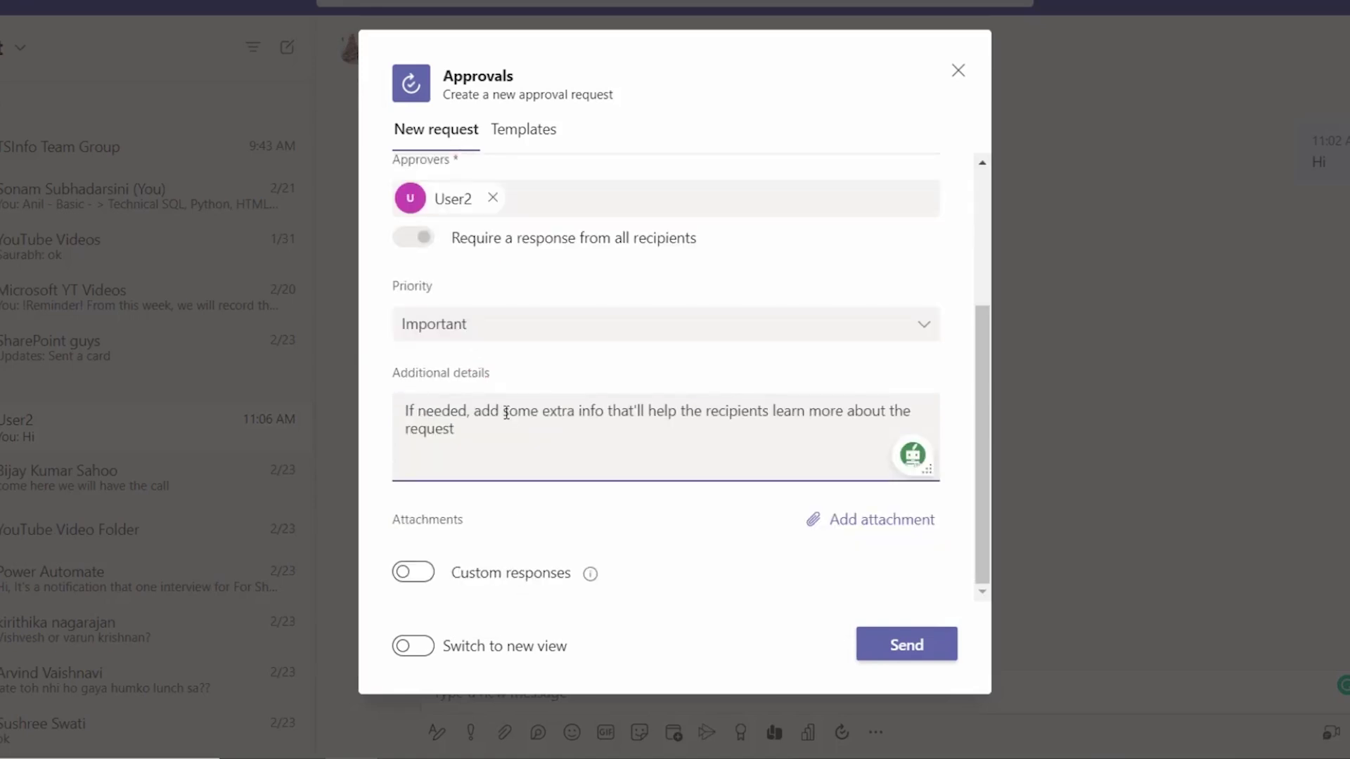
pyautogui.write('There is an emerge')
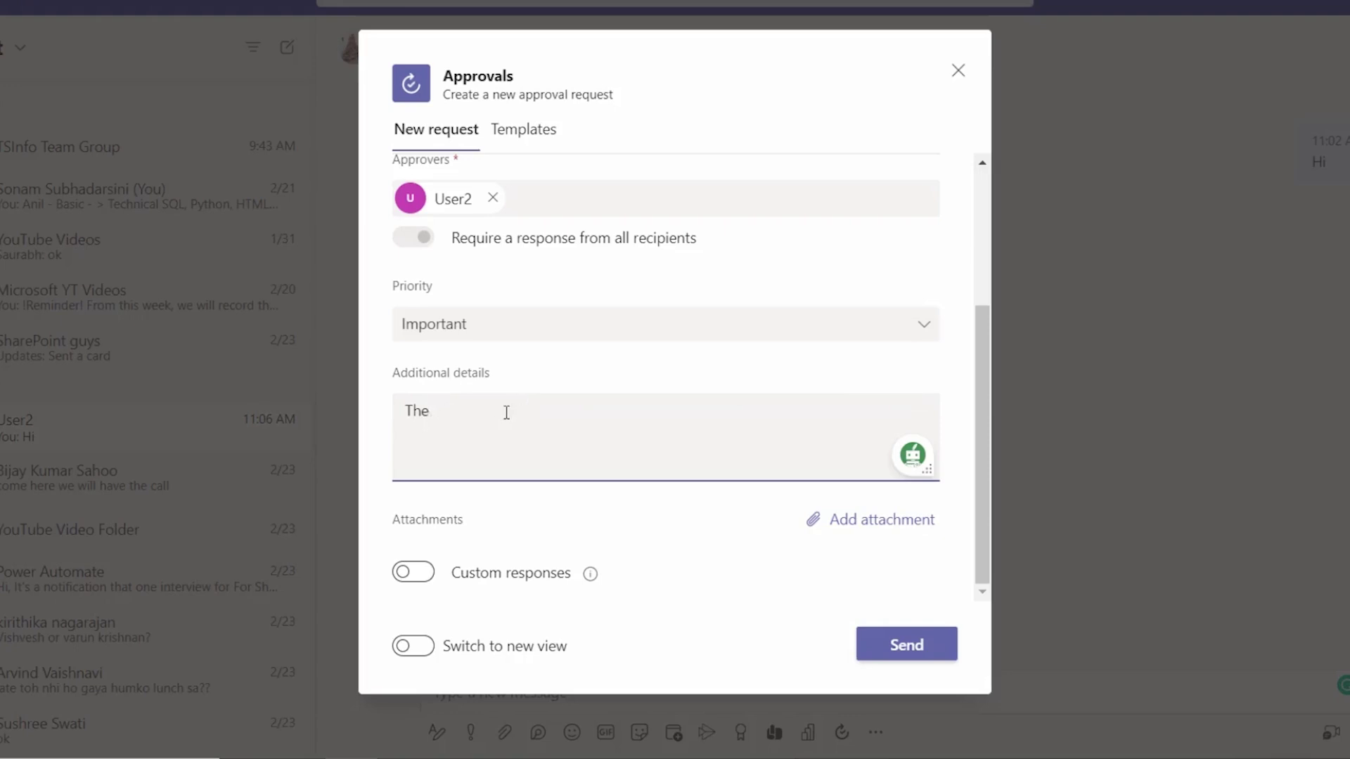
pyautogui.press('BackSpace')
pyautogui.press('BackSpace')
pyautogui.press('BackSpace')
pyautogui.write('I am not feeling well, U')
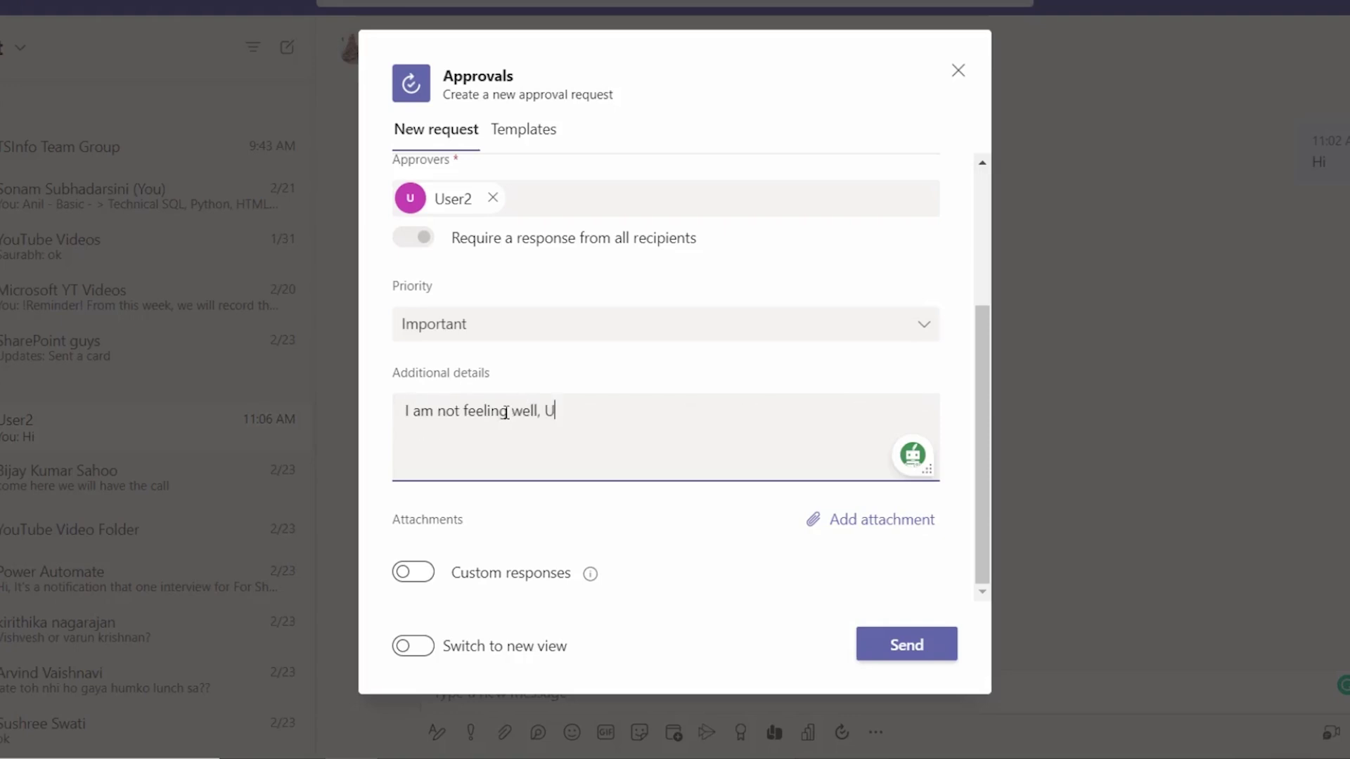
pyautogui.press('BackSpace')
pyautogui.write('I need a break.. So ')
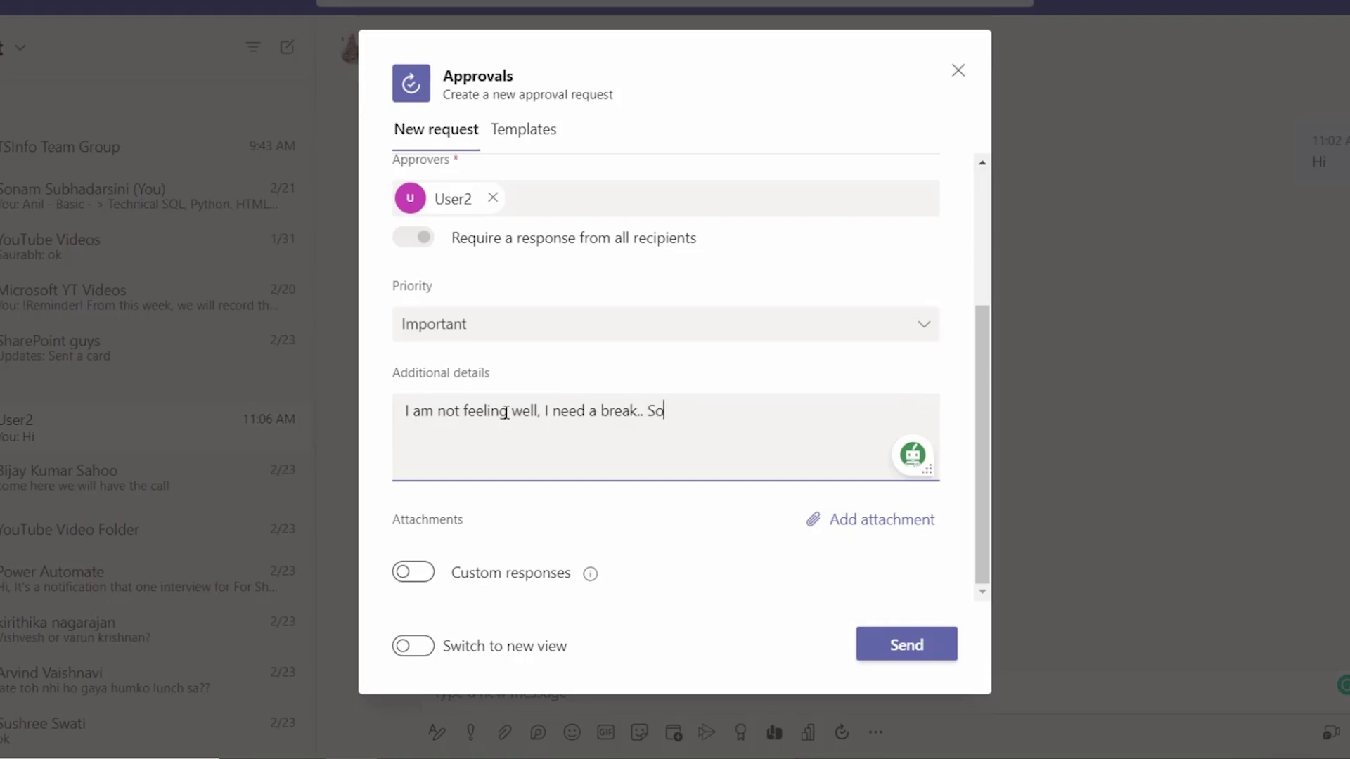
pyautogui.write('kindly approve my casual ')
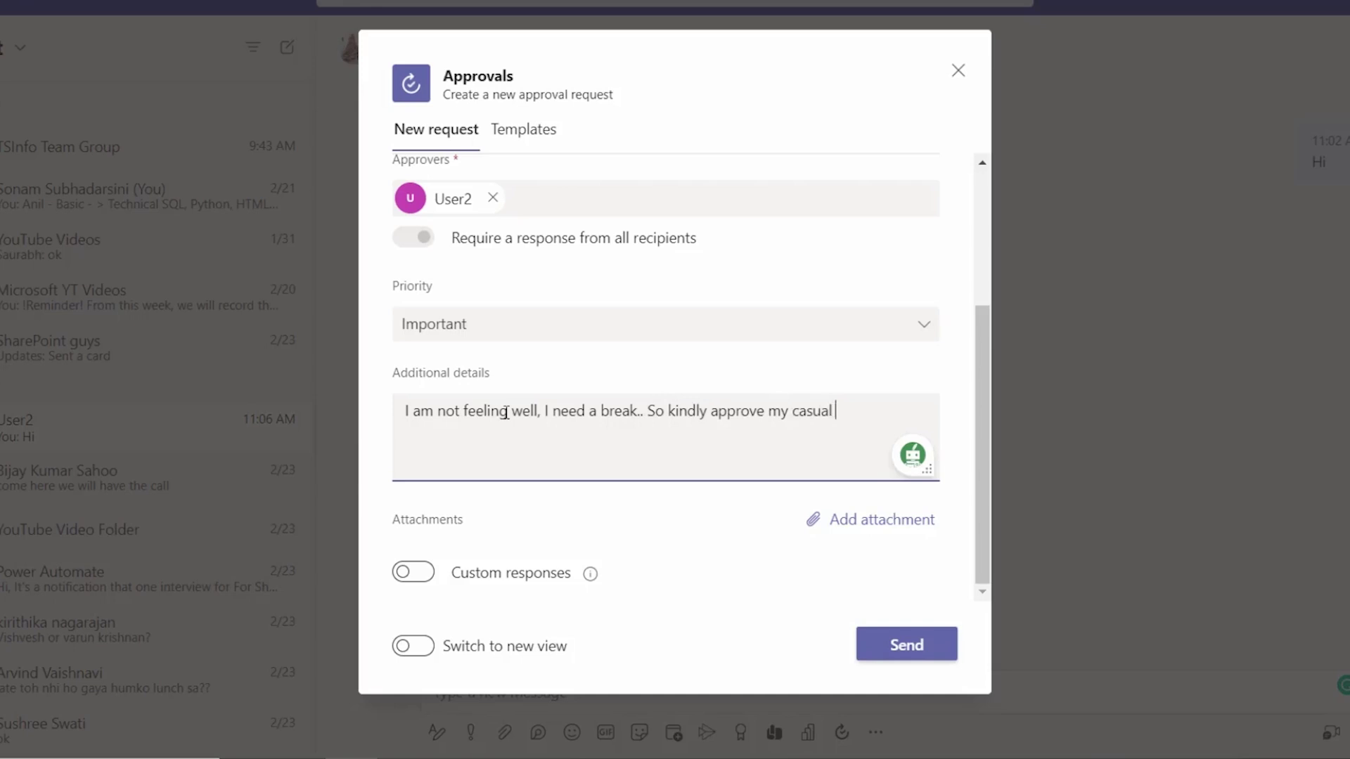
pyautogui.write('leave. Thank you')
pyautogui.press('BackSpace')
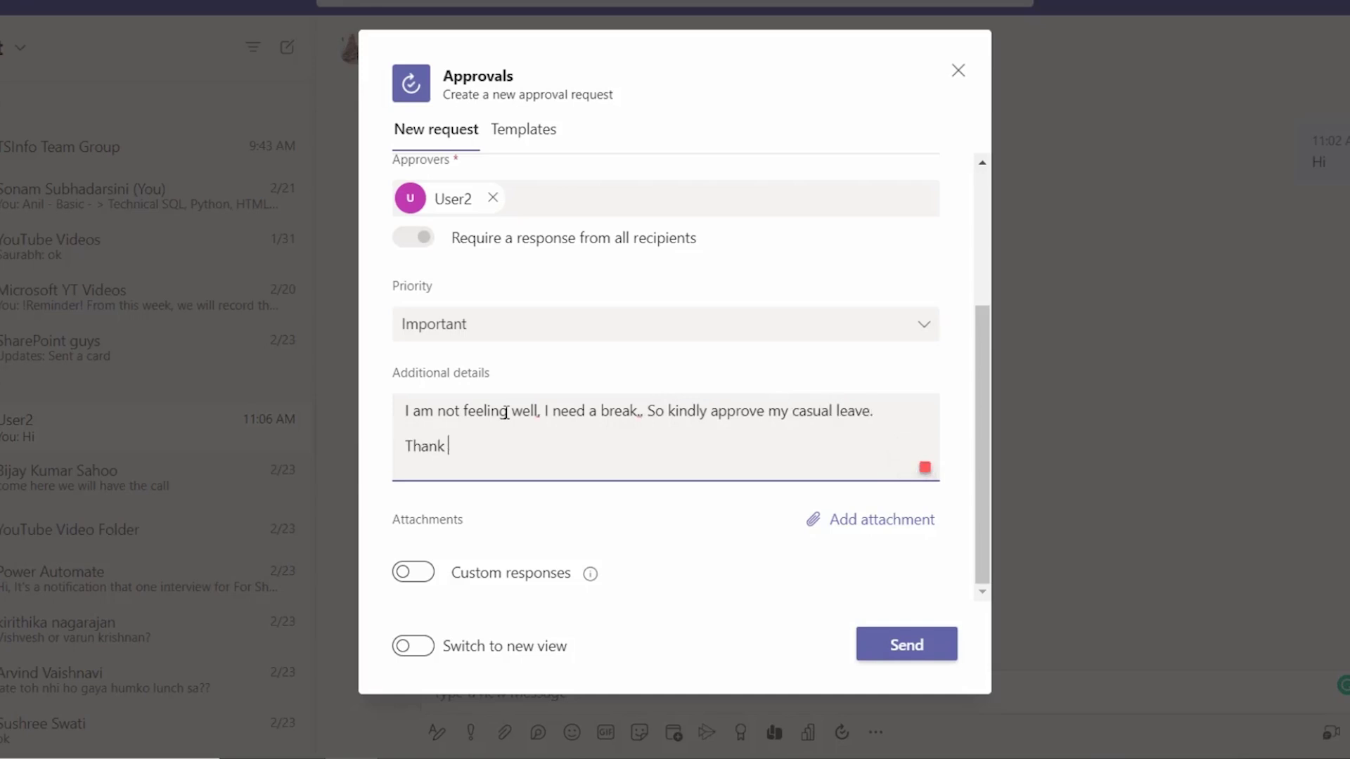
pyautogui.write('you.')
# Step: Insert the greeting "Dear, Team Lead," on its own line above the message in the additional details
pyautogui.click(406, 411)
pyautogui.press('Return')
pyautogui.press('Up')
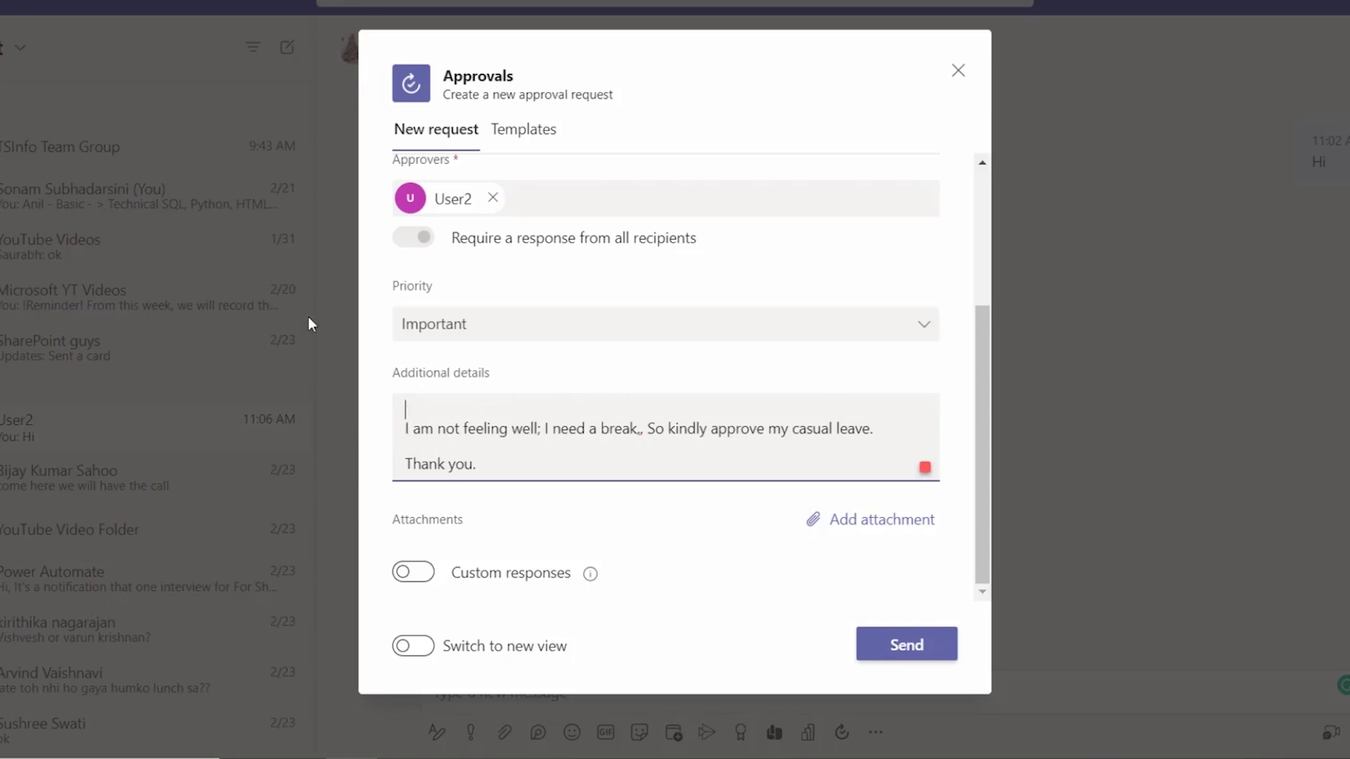
pyautogui.write('Dear, Ma')
pyautogui.press('BackSpace')
pyautogui.press('BackSpace')
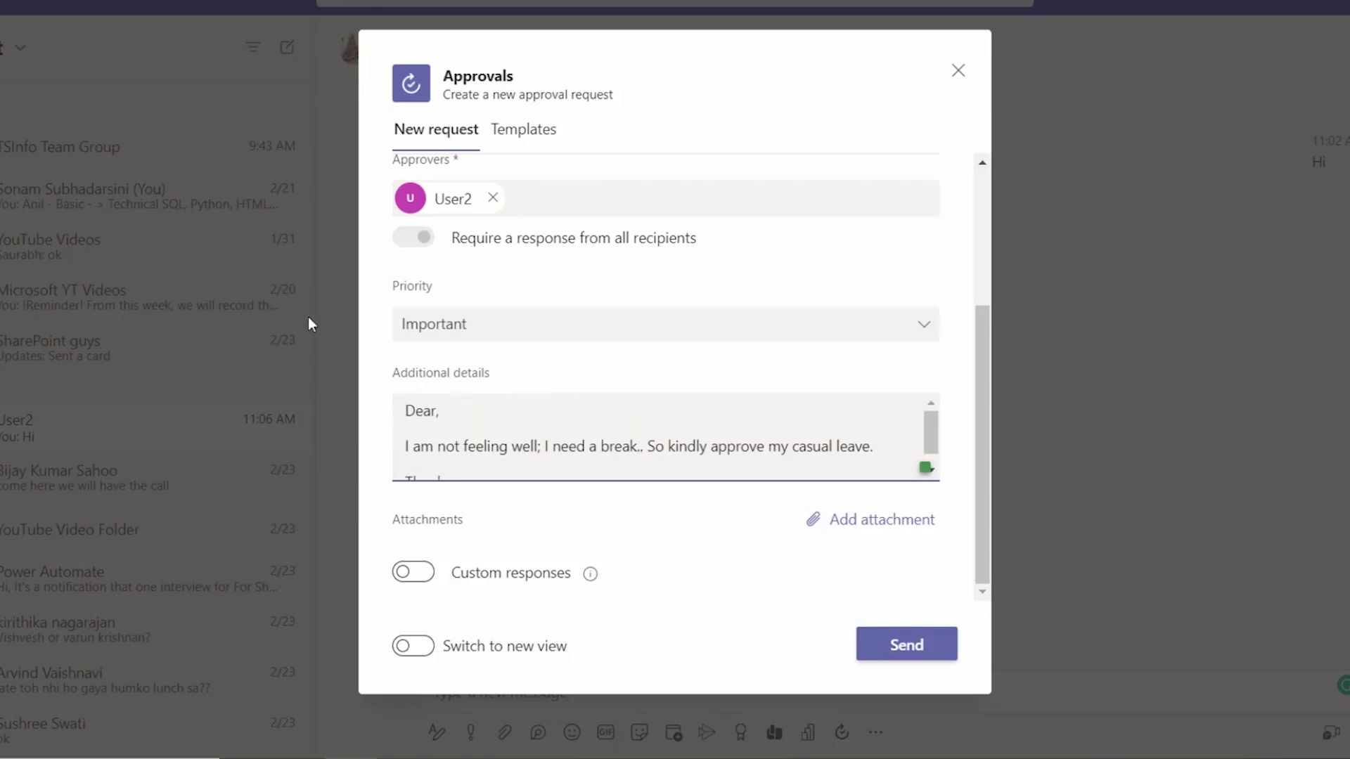
pyautogui.write('Tea,')
pyautogui.press('BackSpace')
pyautogui.press('BackSpace')
pyautogui.write('m Lead,')
pyautogui.scroll(-1, 673, 430)
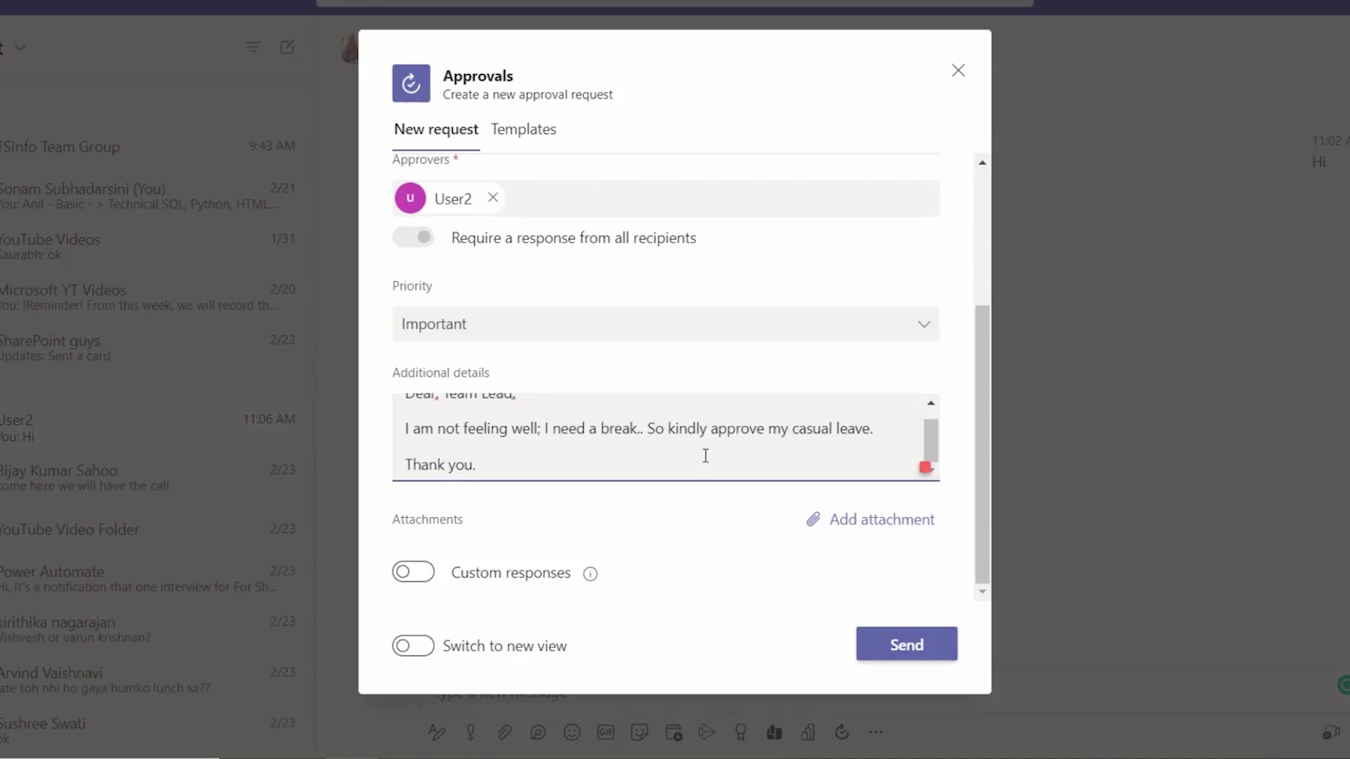
# Step: Enable custom responses for the request and define the two options "Yes Approved" and "Not Now"
pyautogui.click(415, 573)
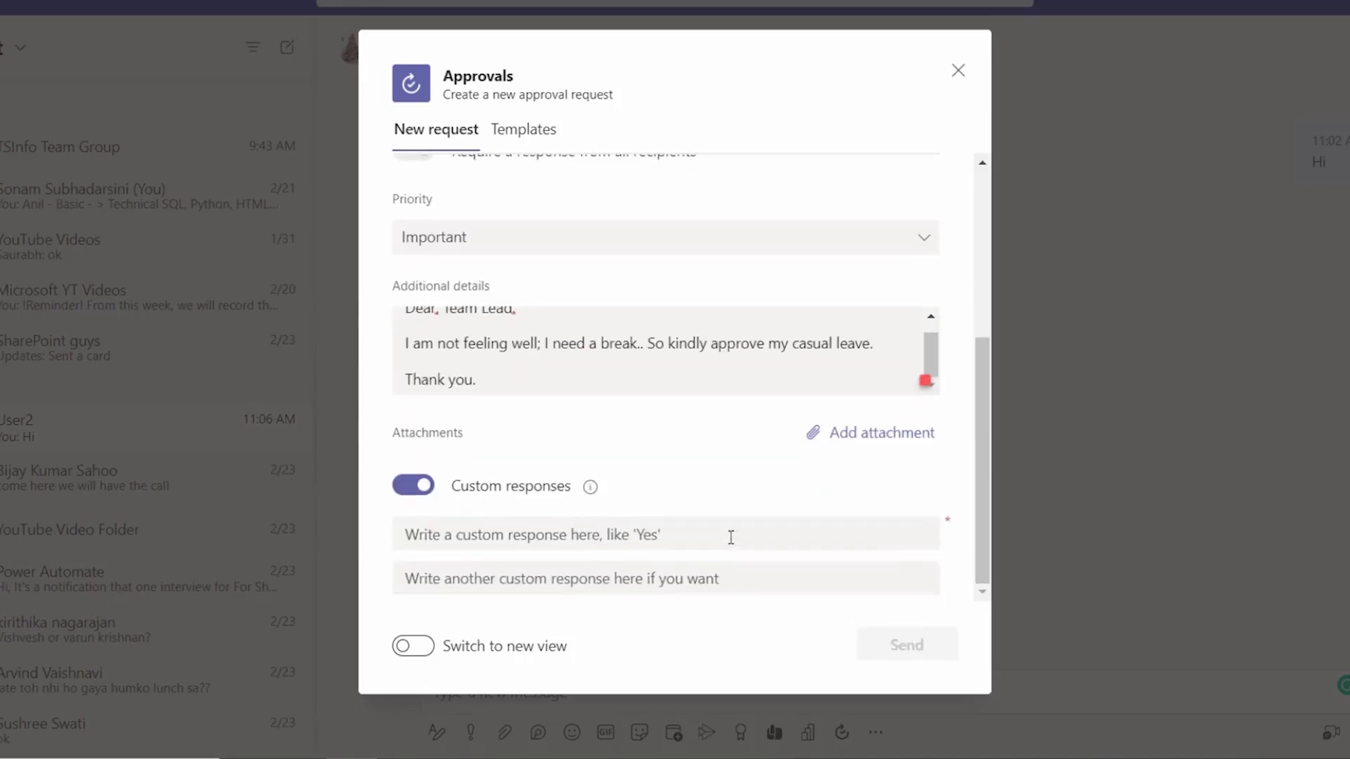
pyautogui.click(731, 537)
pyautogui.write('Yes')
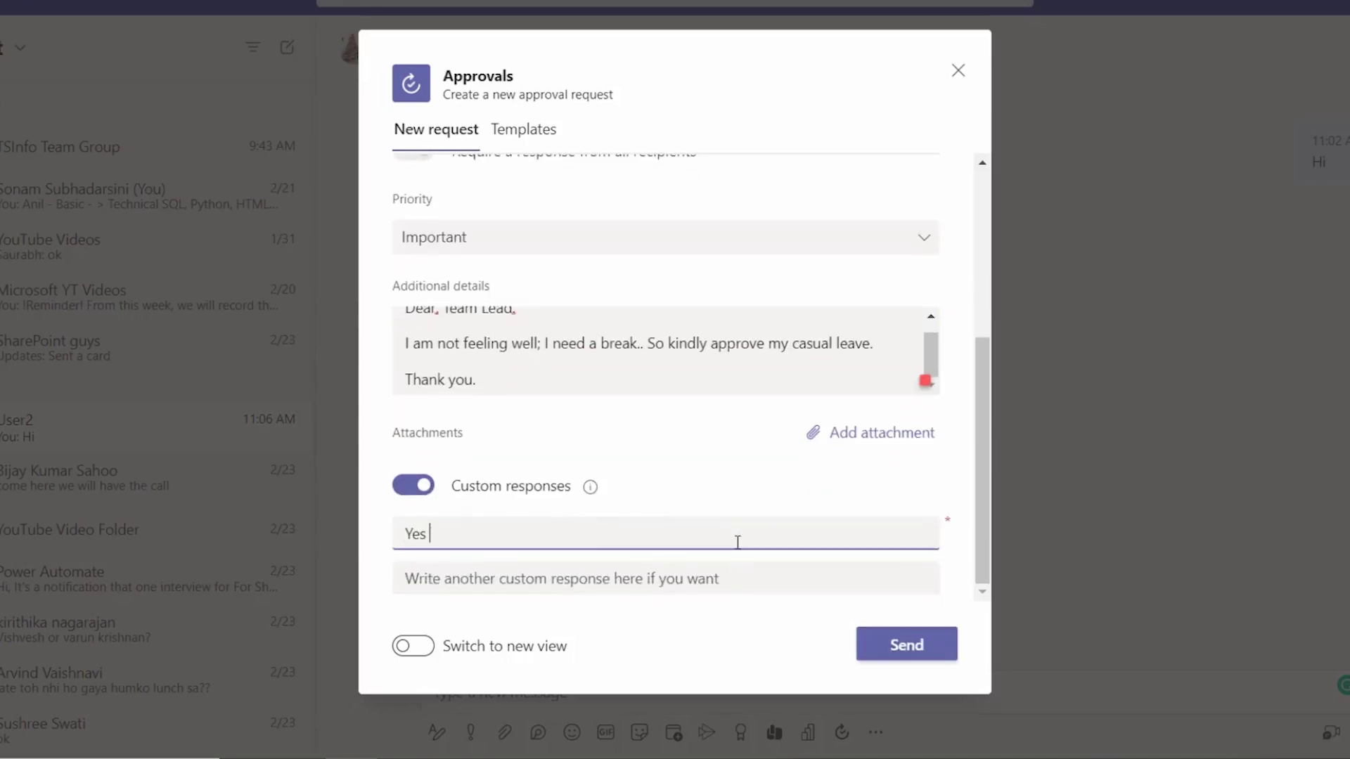
pyautogui.write(' Approved')
pyautogui.click(502, 579)
pyautogui.write('Not Now')
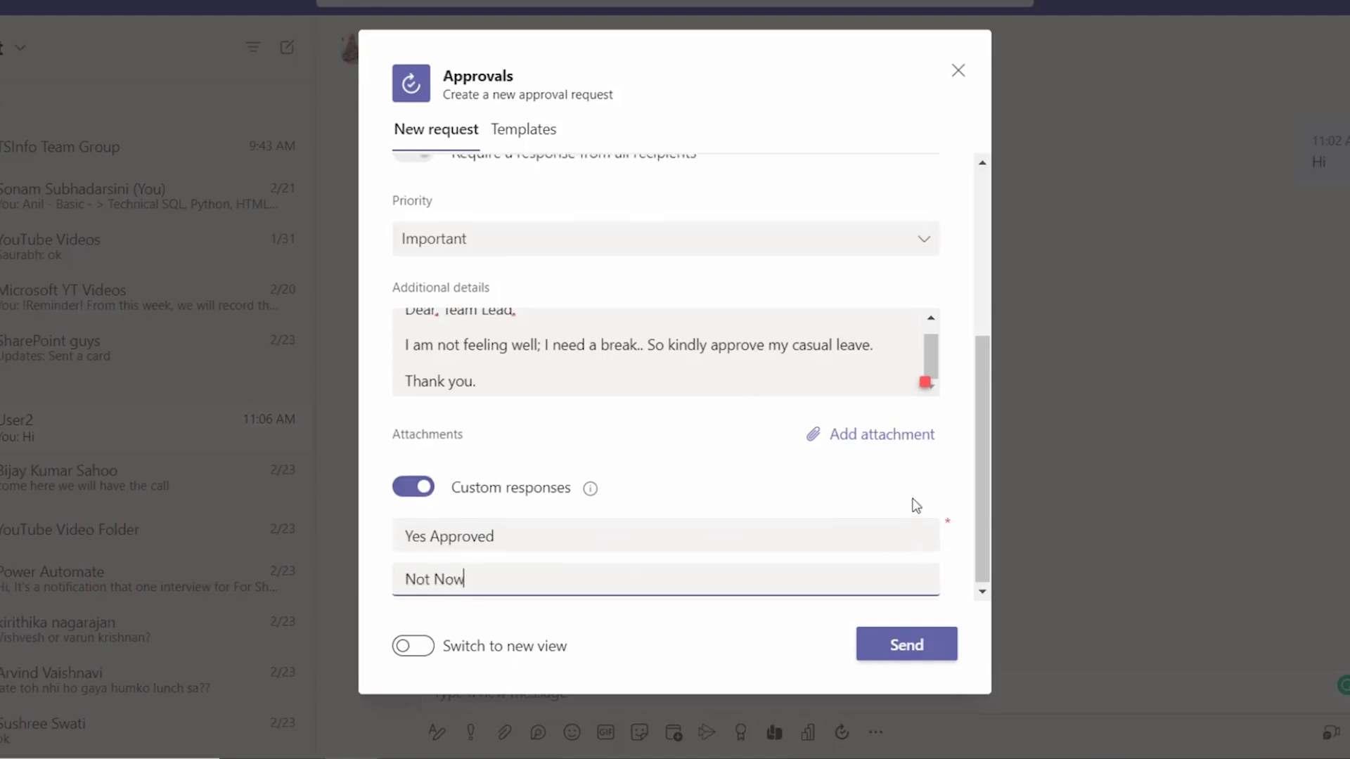
# Step: Review the completed casual leave request and send it to User2
pyautogui.scroll(2, 914, 492)
pyautogui.scroll(-2, 914, 485)
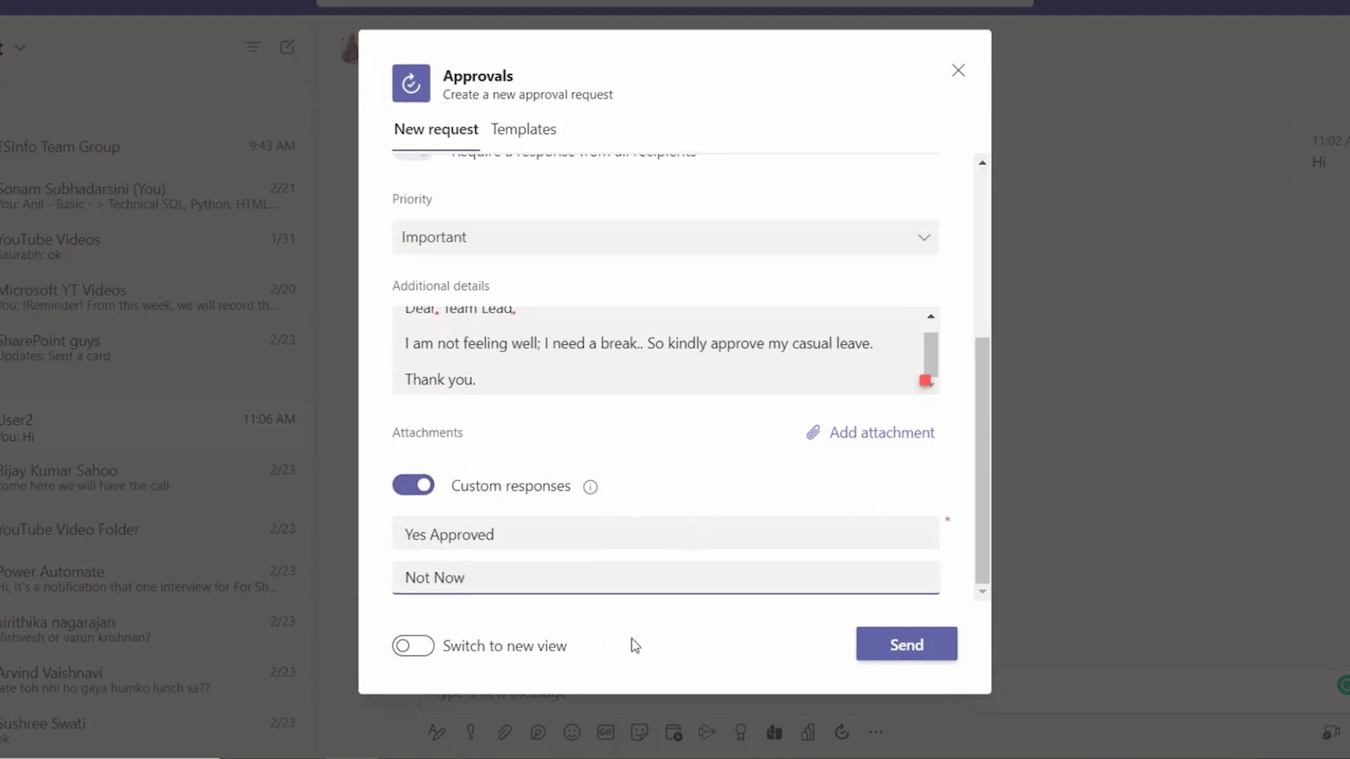
pyautogui.click(894, 643)
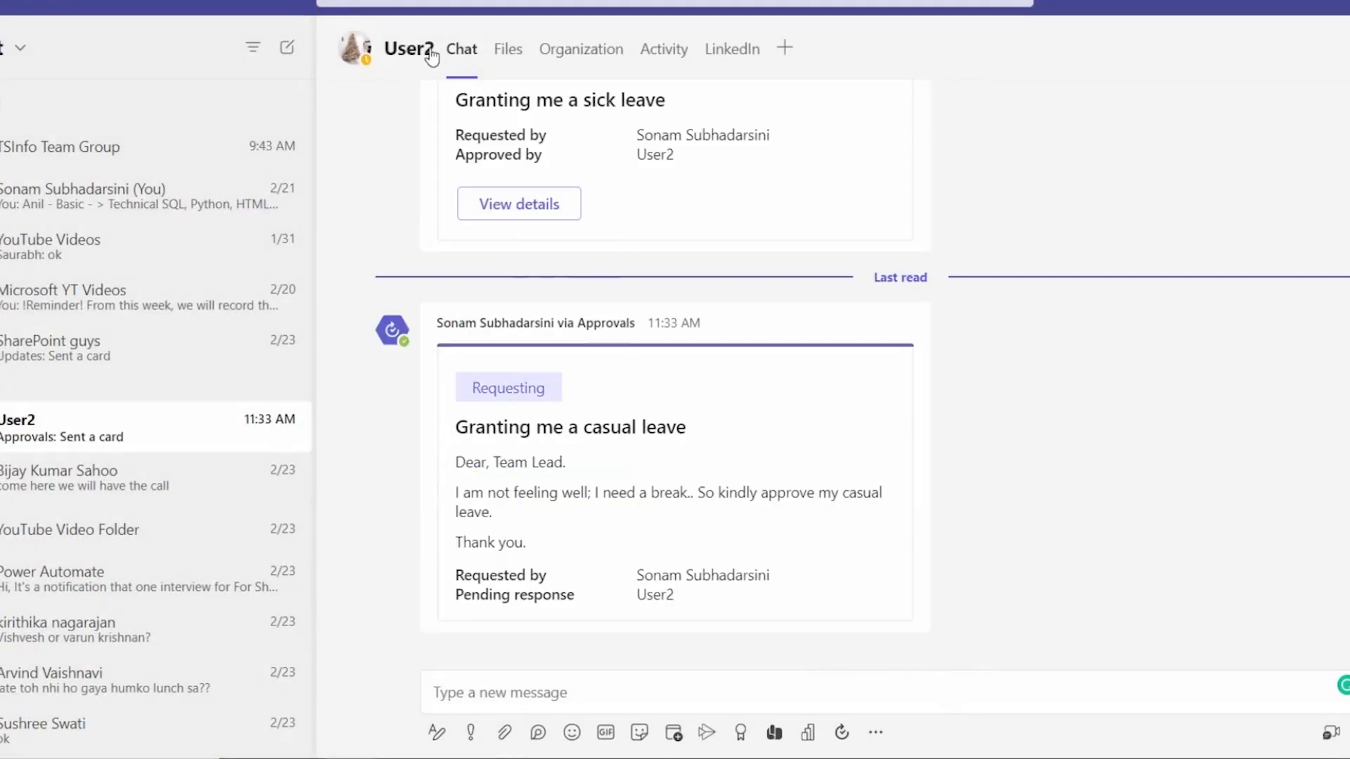
pyautogui.moveTo(442, 53); pyautogui.dragTo(379, 50)
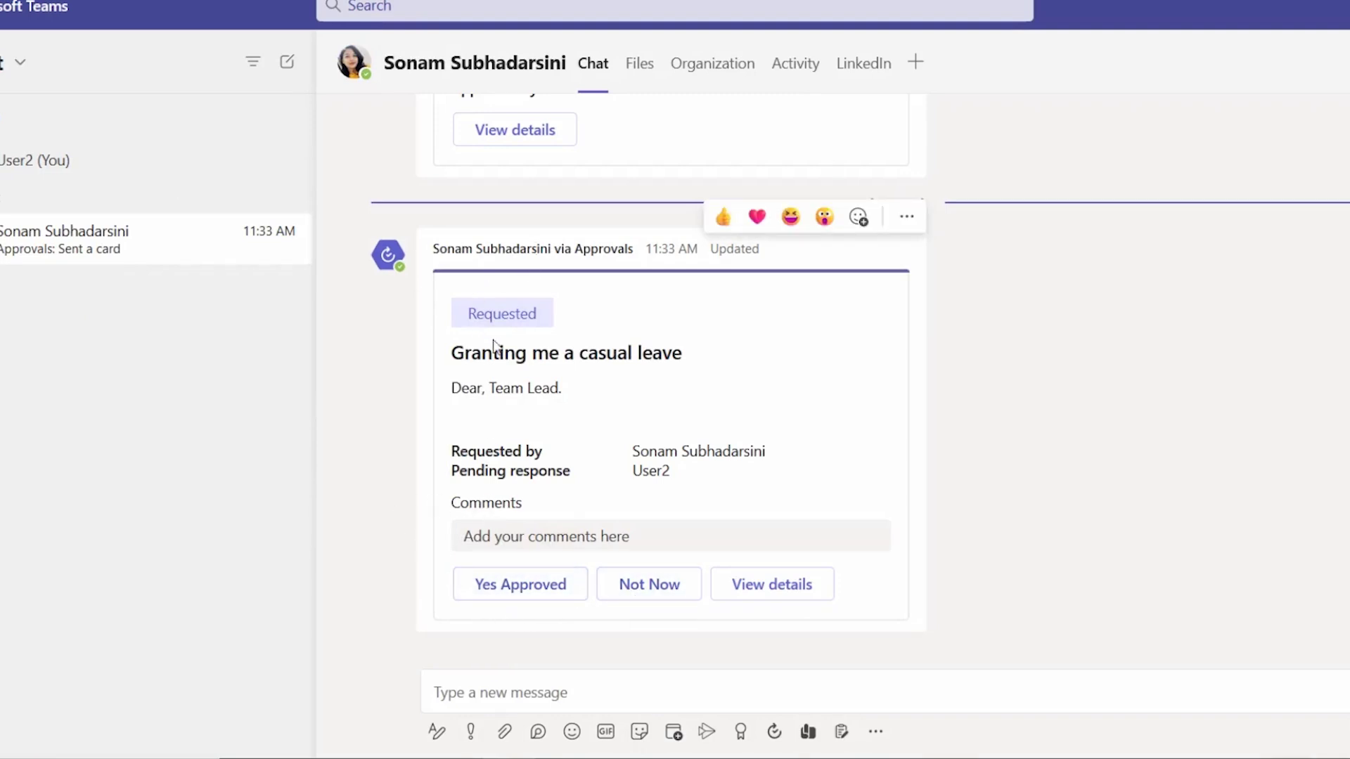
# Step: As User2, comment "Yes, You can take a leave." on the casual leave request and respond with "Yes Approved"
pyautogui.click(562, 542)
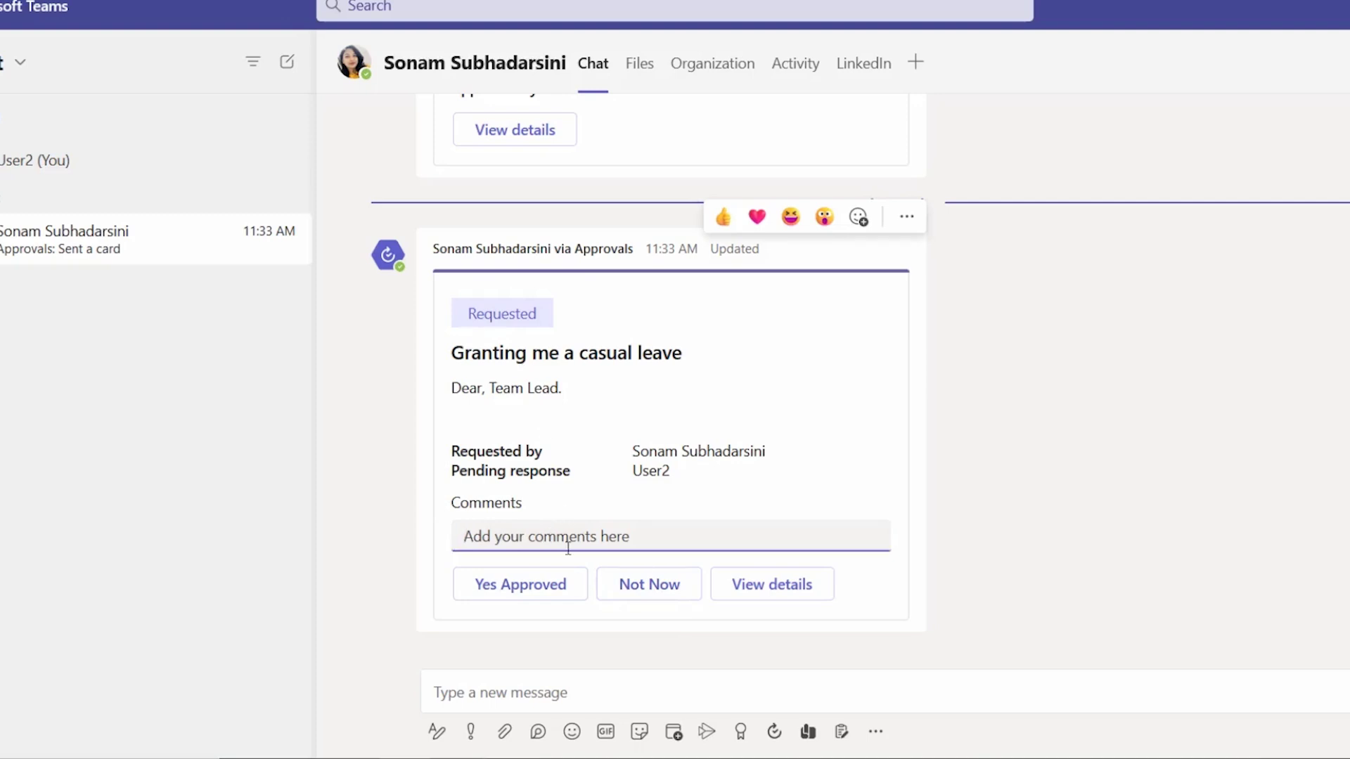
pyautogui.write('Yes, You can take a leave.')
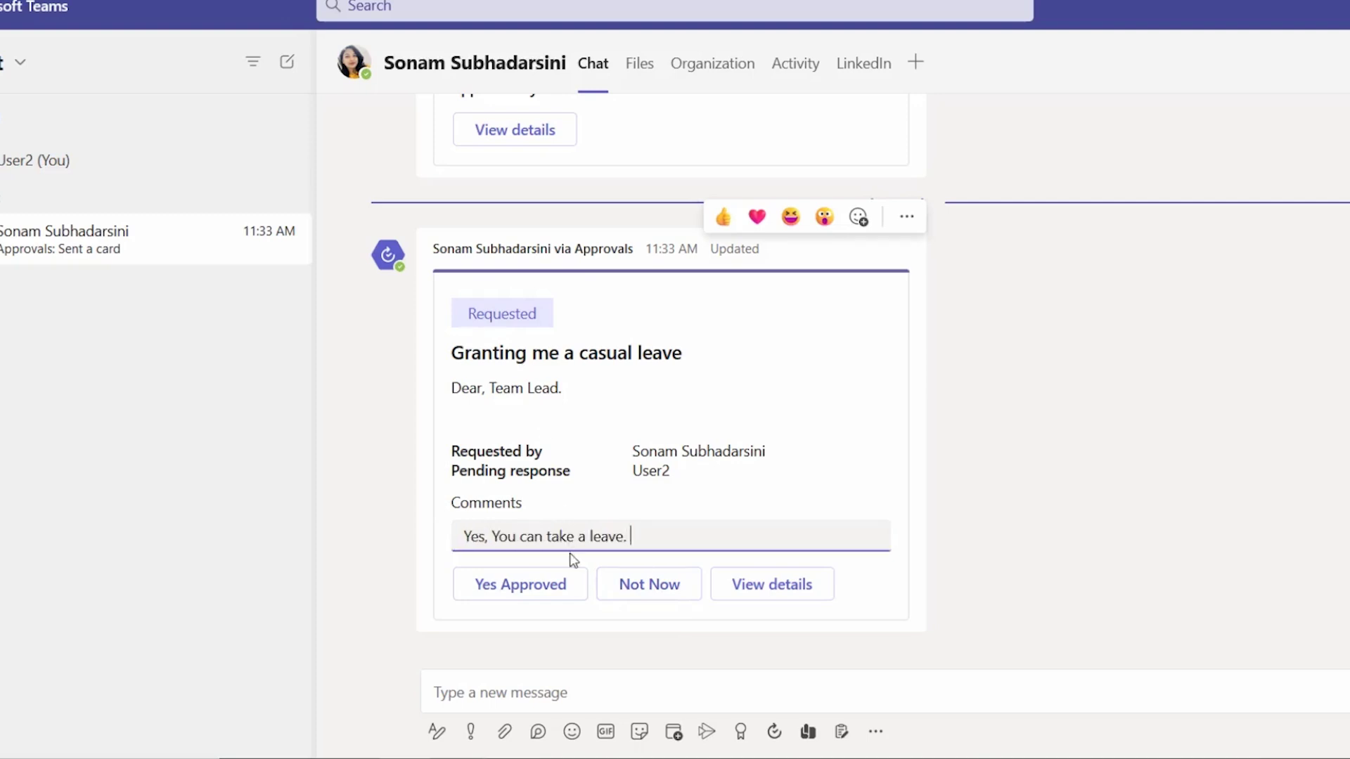
pyautogui.click(731, 509)
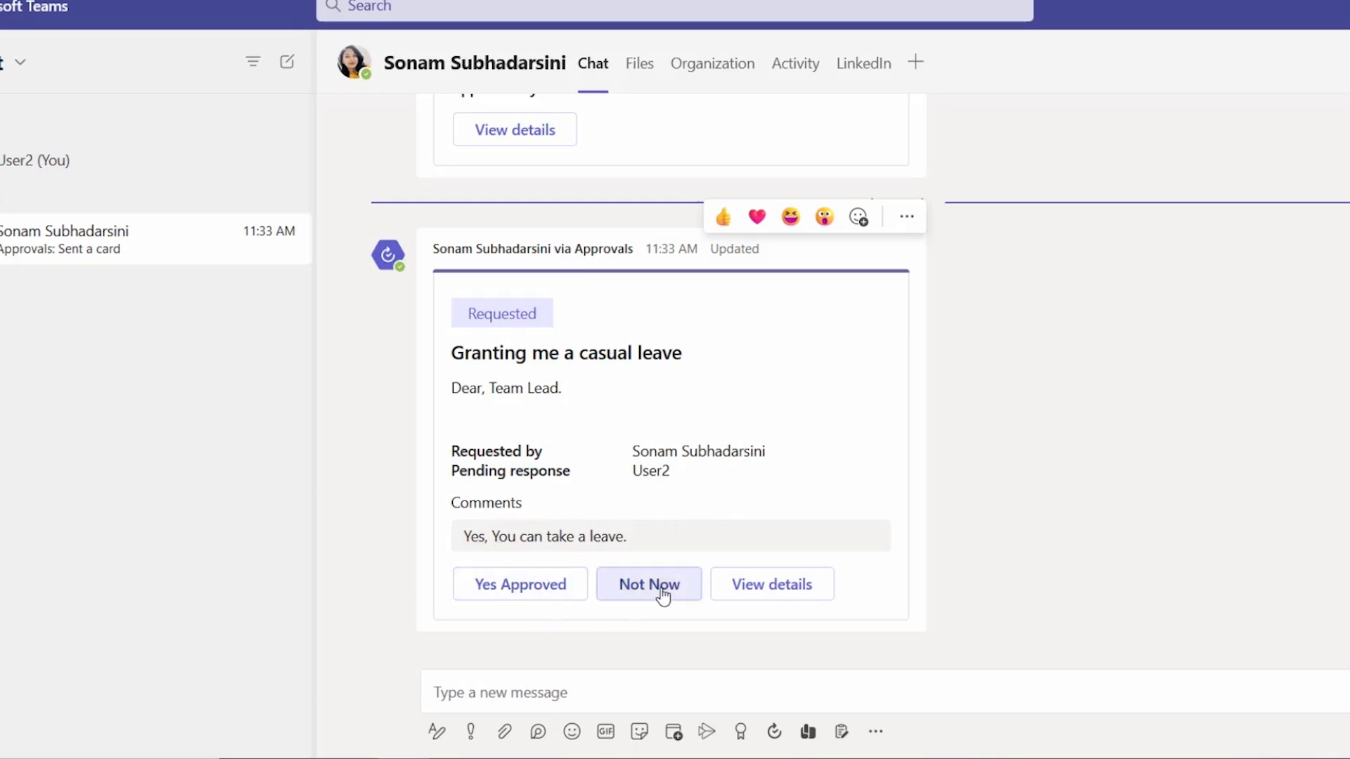
pyautogui.click(556, 589)
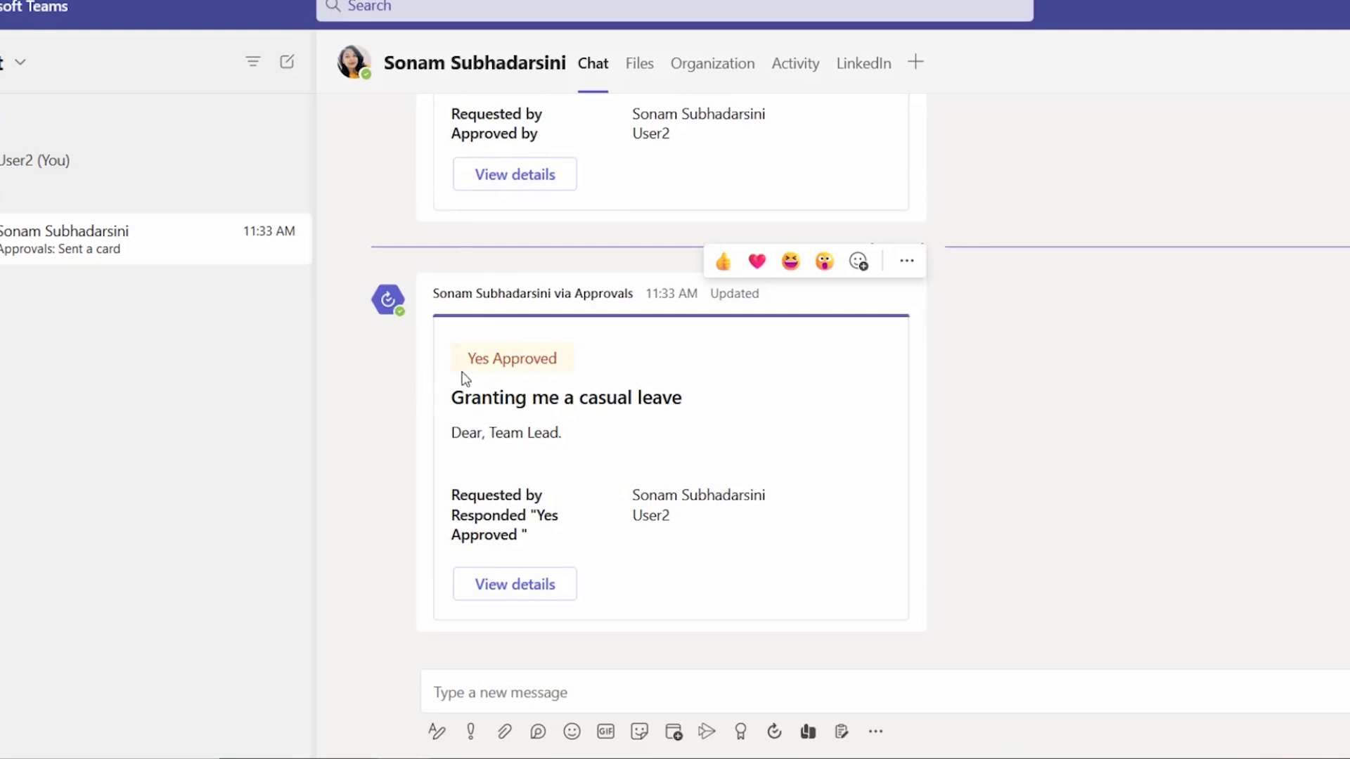
# Step: Check the response status on the casual leave card and open the request's details
pyautogui.moveTo(458, 354); pyautogui.dragTo(608, 362)
pyautogui.click(783, 387)
pyautogui.click(541, 594)
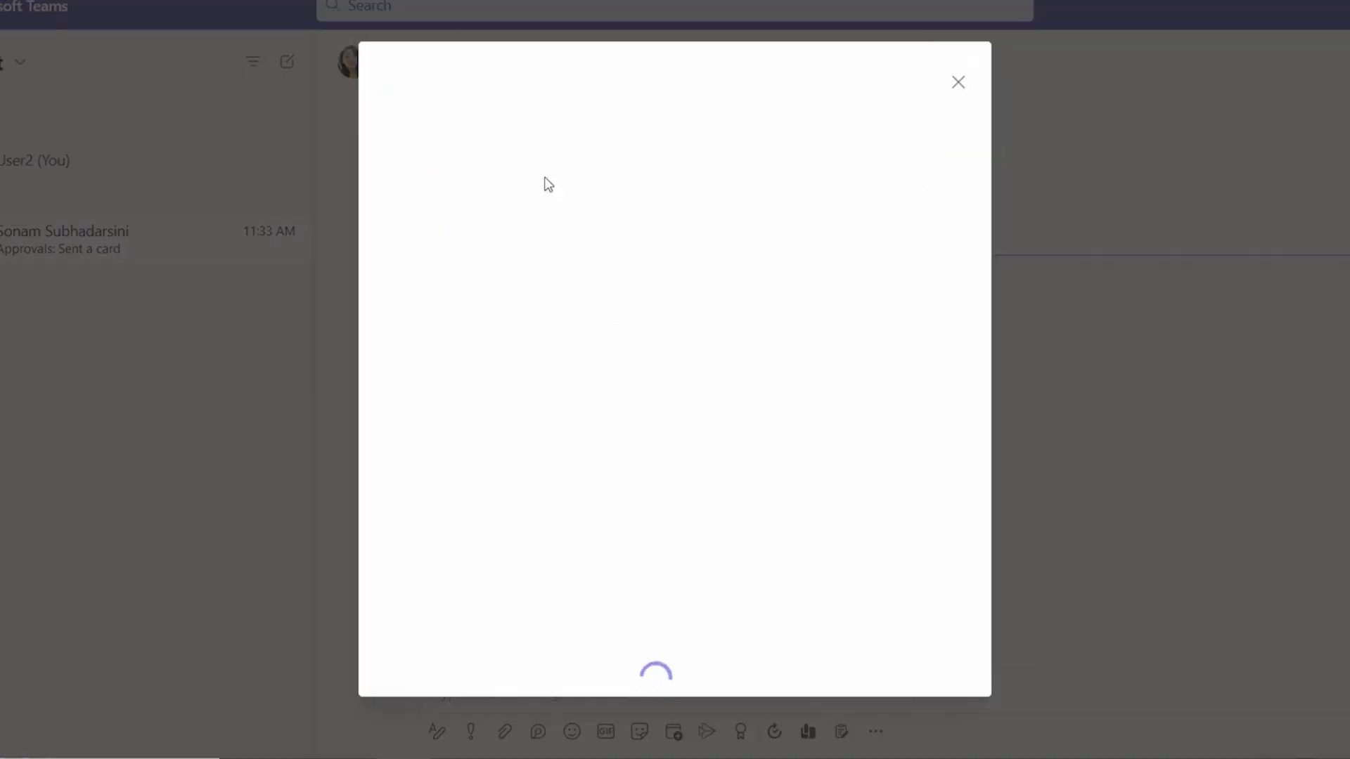
# Step: Examine the priority marking in the recipient's view of the casual leave request details and close the details
pyautogui.moveTo(392, 186); pyautogui.dragTo(493, 194)
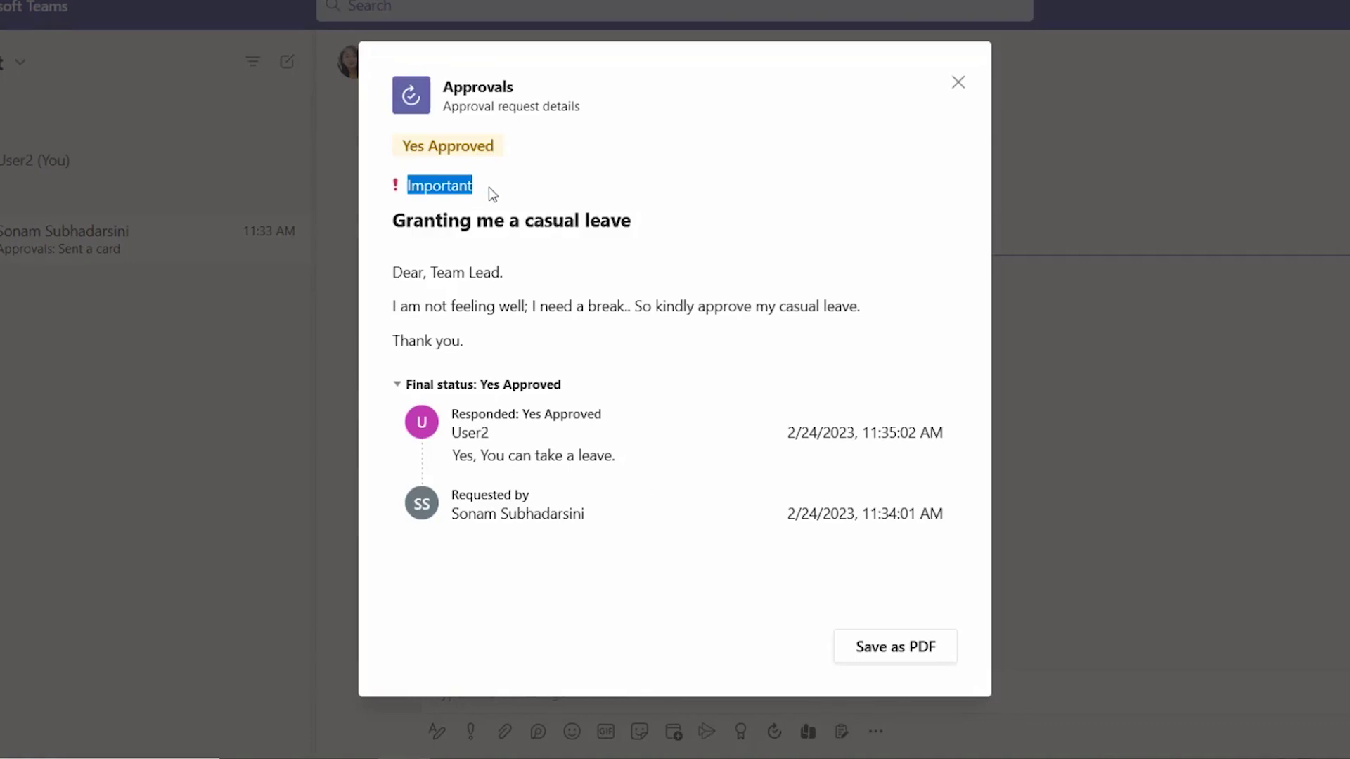
pyautogui.click(394, 188)
pyautogui.doubleClick(400, 190)
pyautogui.click(410, 191)
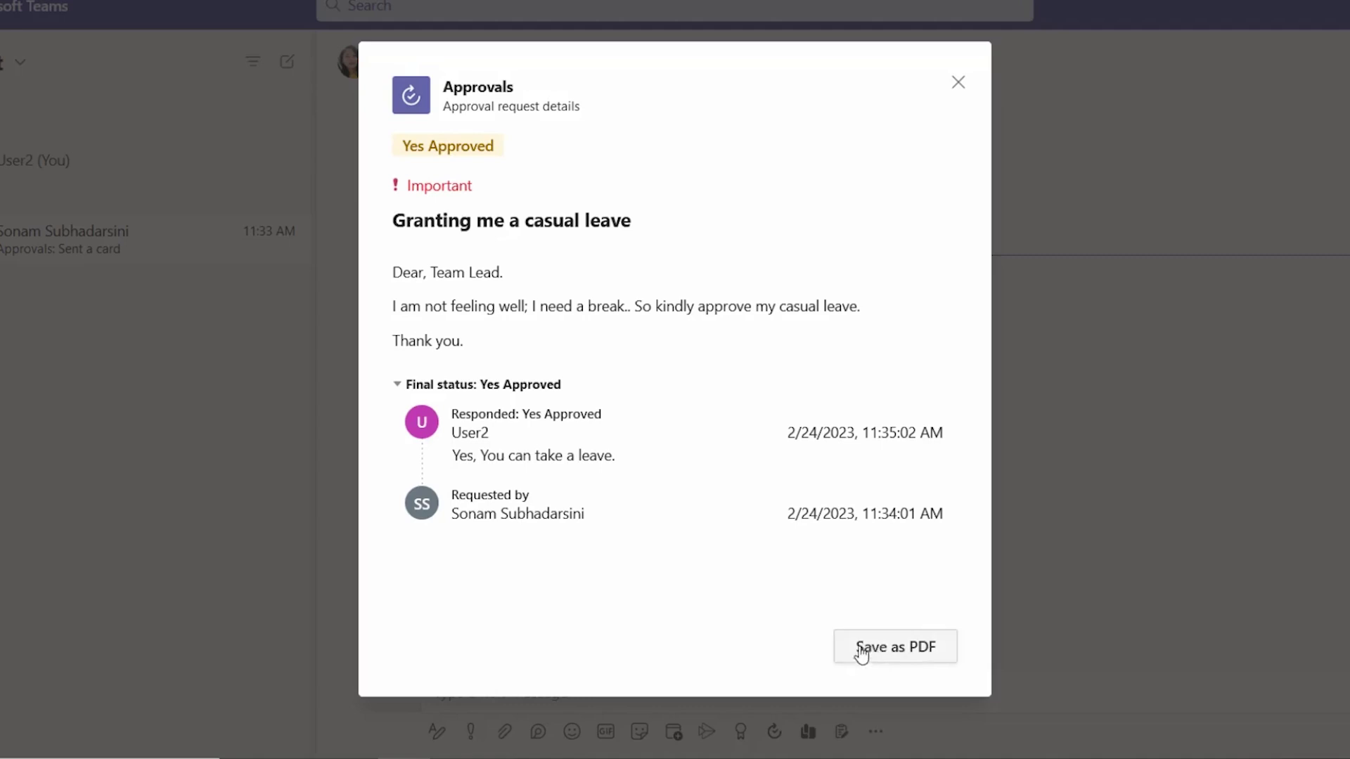
pyautogui.click(958, 82)
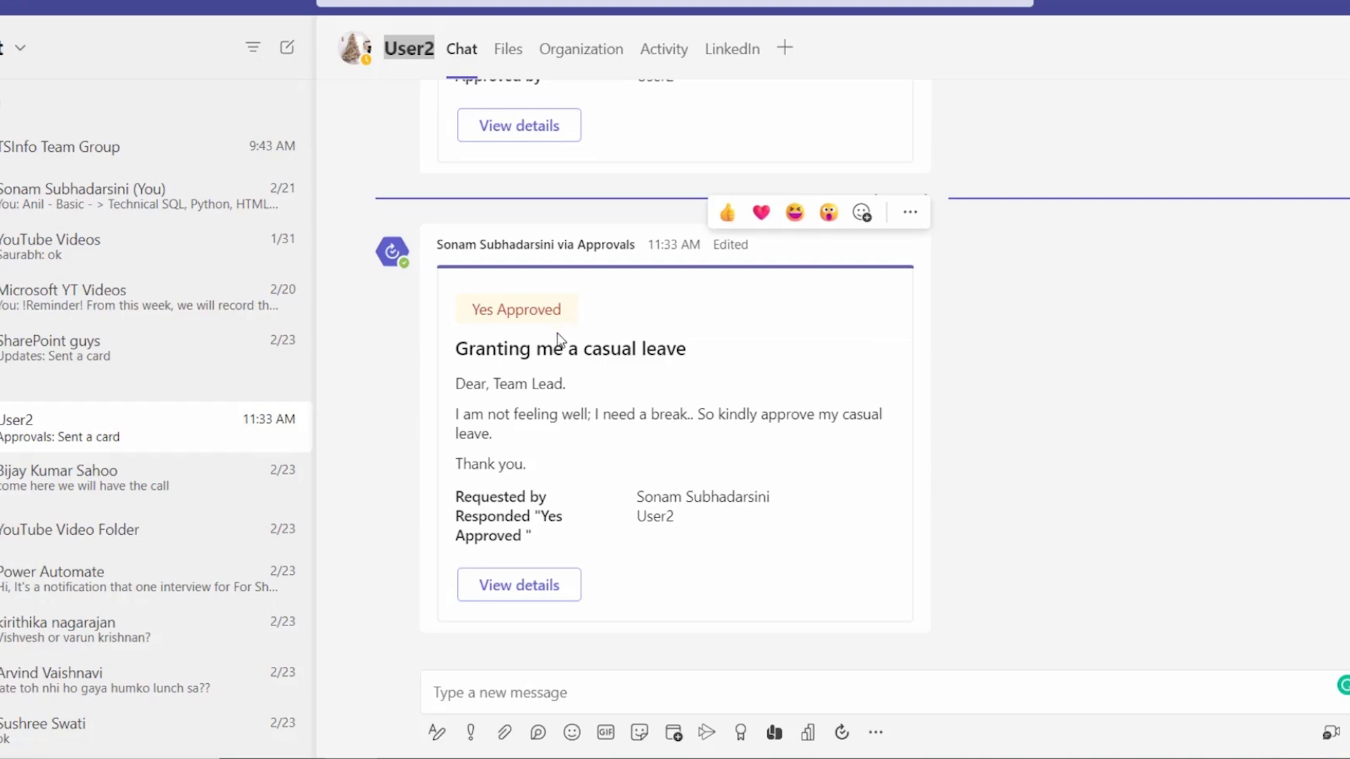
# Step: In the requester's chat with User2, check the response on the casual leave card and open the request's details
pyautogui.moveTo(574, 312); pyautogui.dragTo(471, 322)
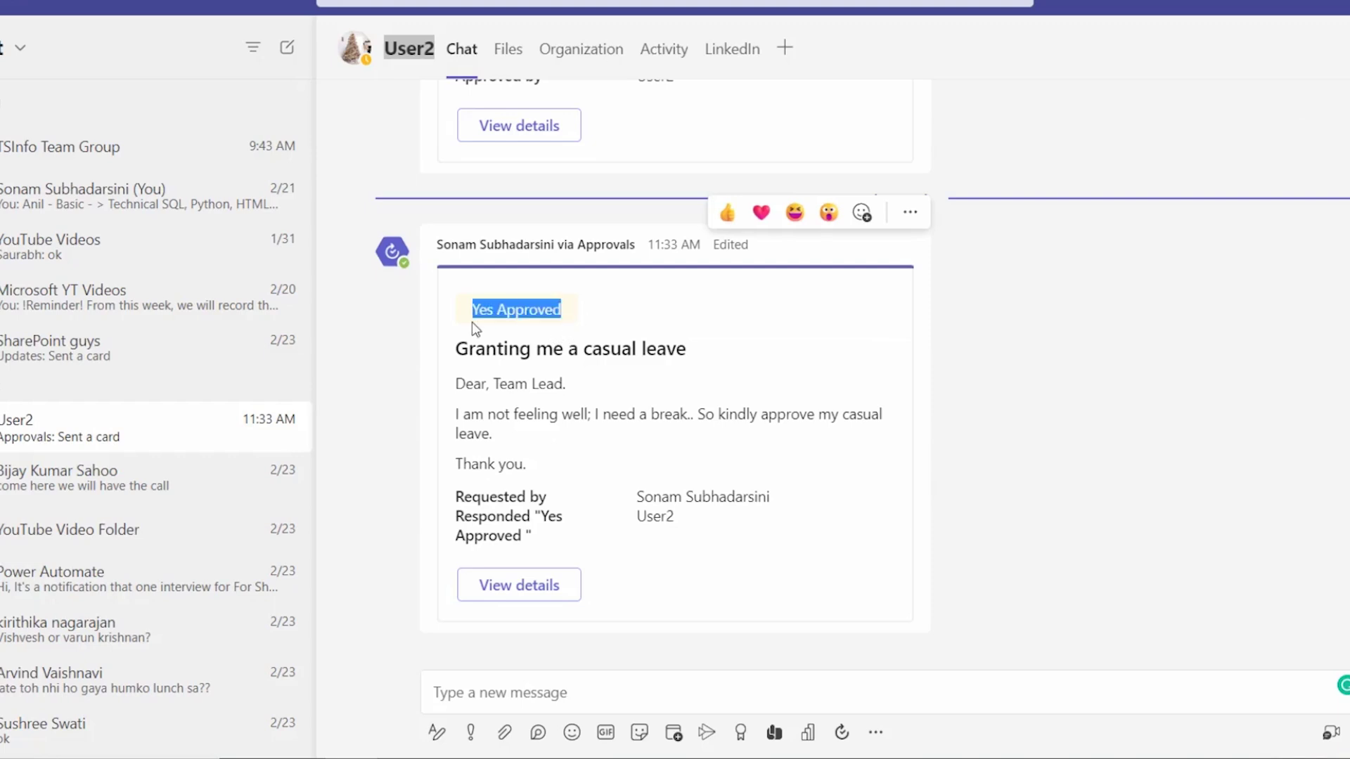
pyautogui.click(725, 529)
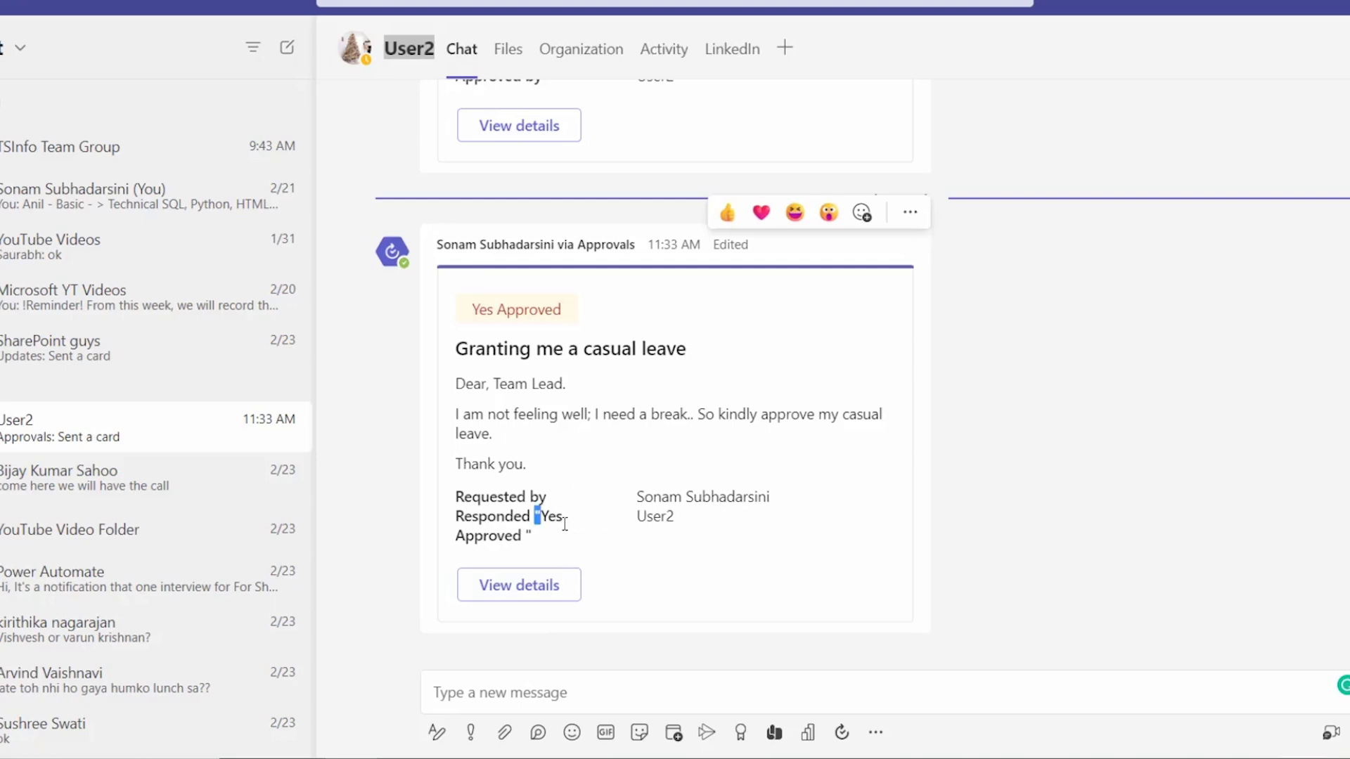
pyautogui.moveTo(564, 524); pyautogui.dragTo(564, 548)
pyautogui.click(564, 548)
pyautogui.click(560, 589)
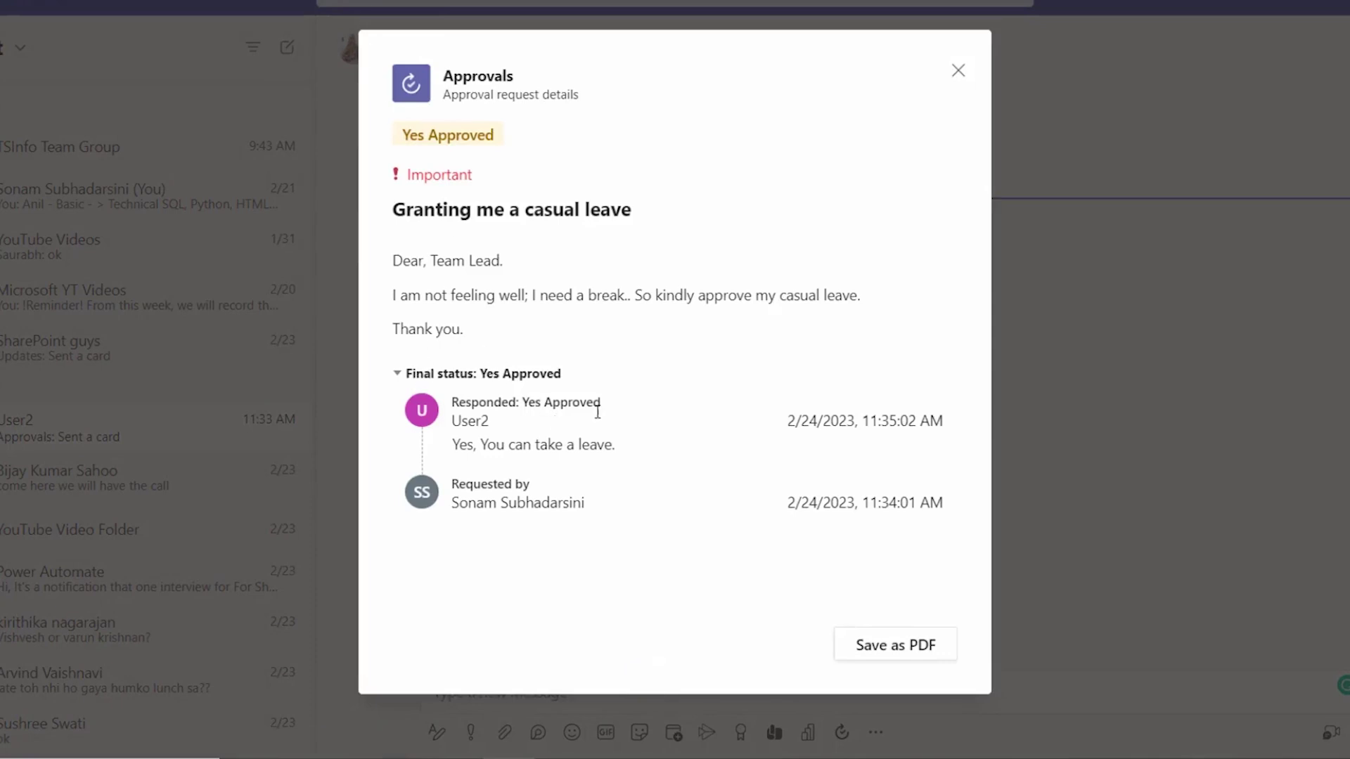
# Step: Read User2's comment in the requester's view of the casual leave details and close the details
pyautogui.moveTo(651, 446); pyautogui.dragTo(436, 436)
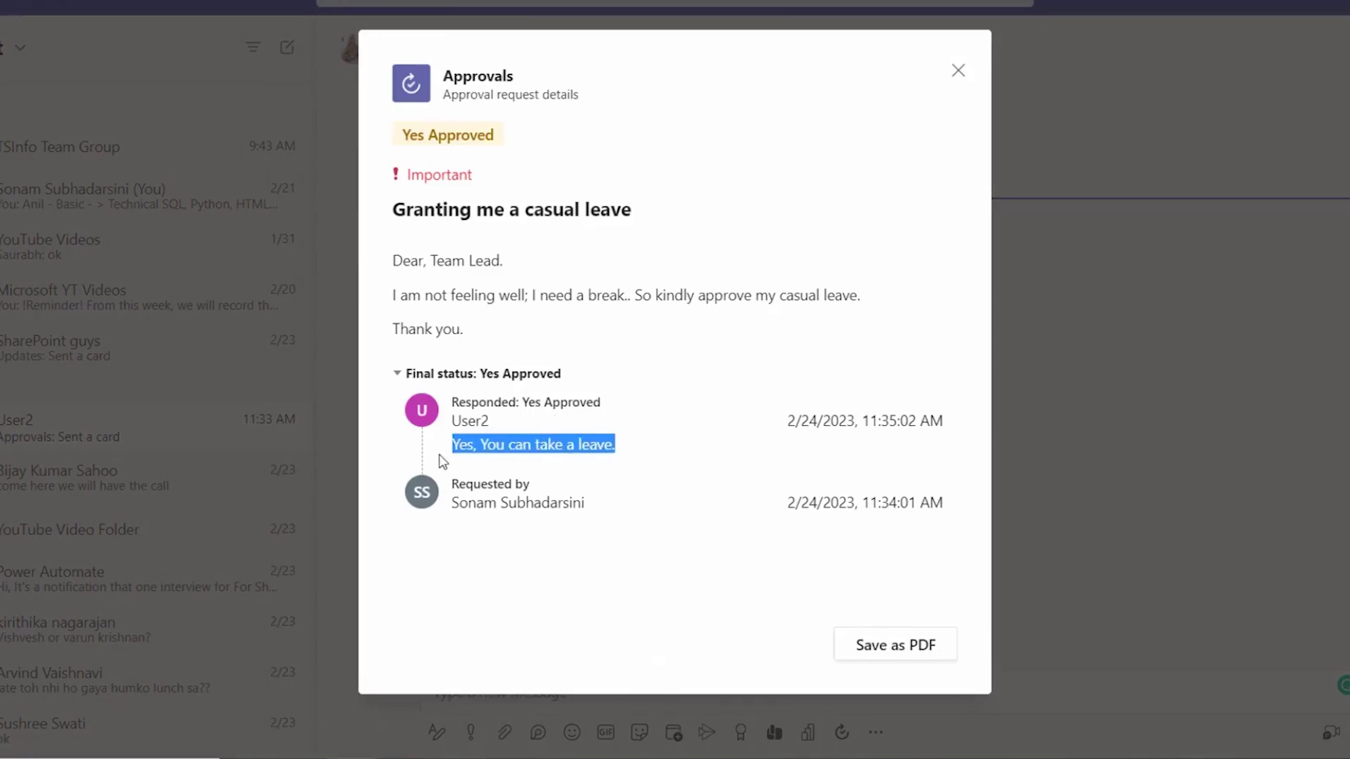
pyautogui.click(628, 444)
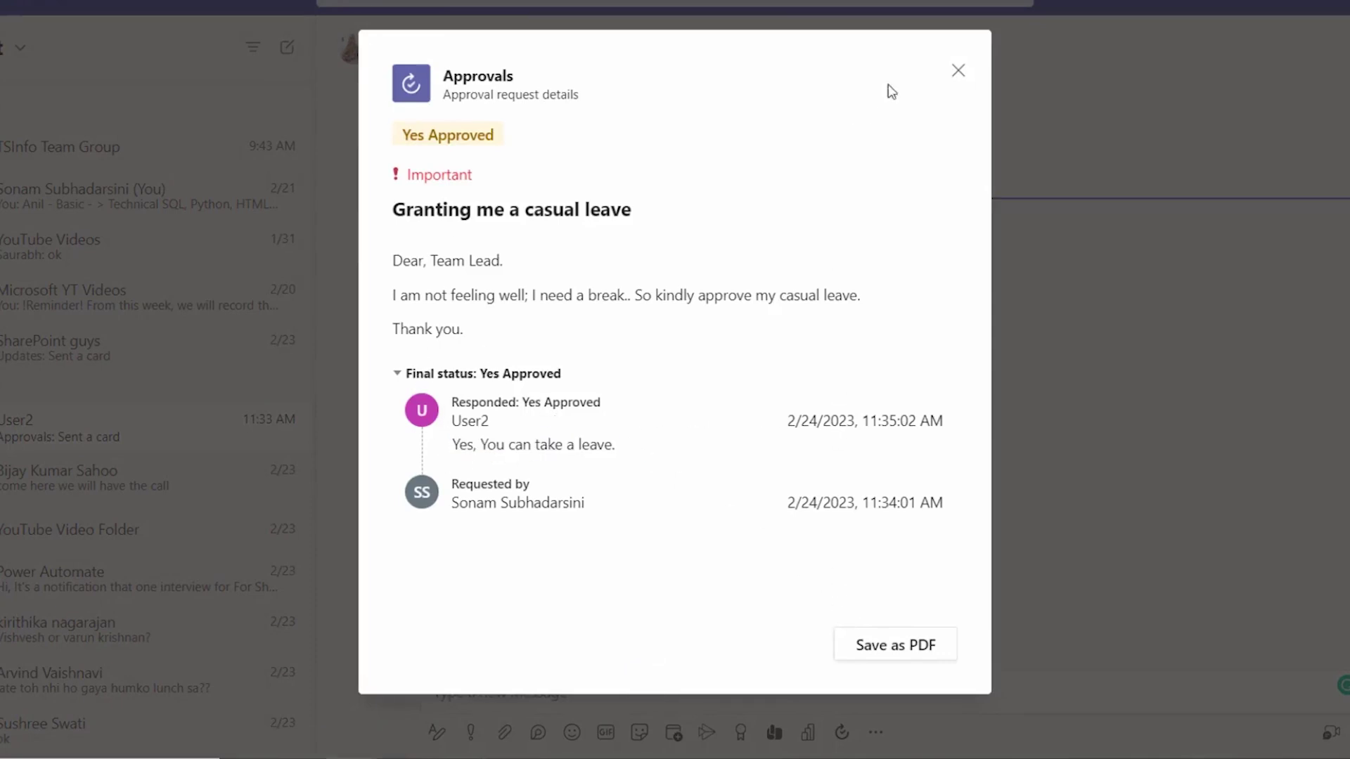
pyautogui.click(957, 70)
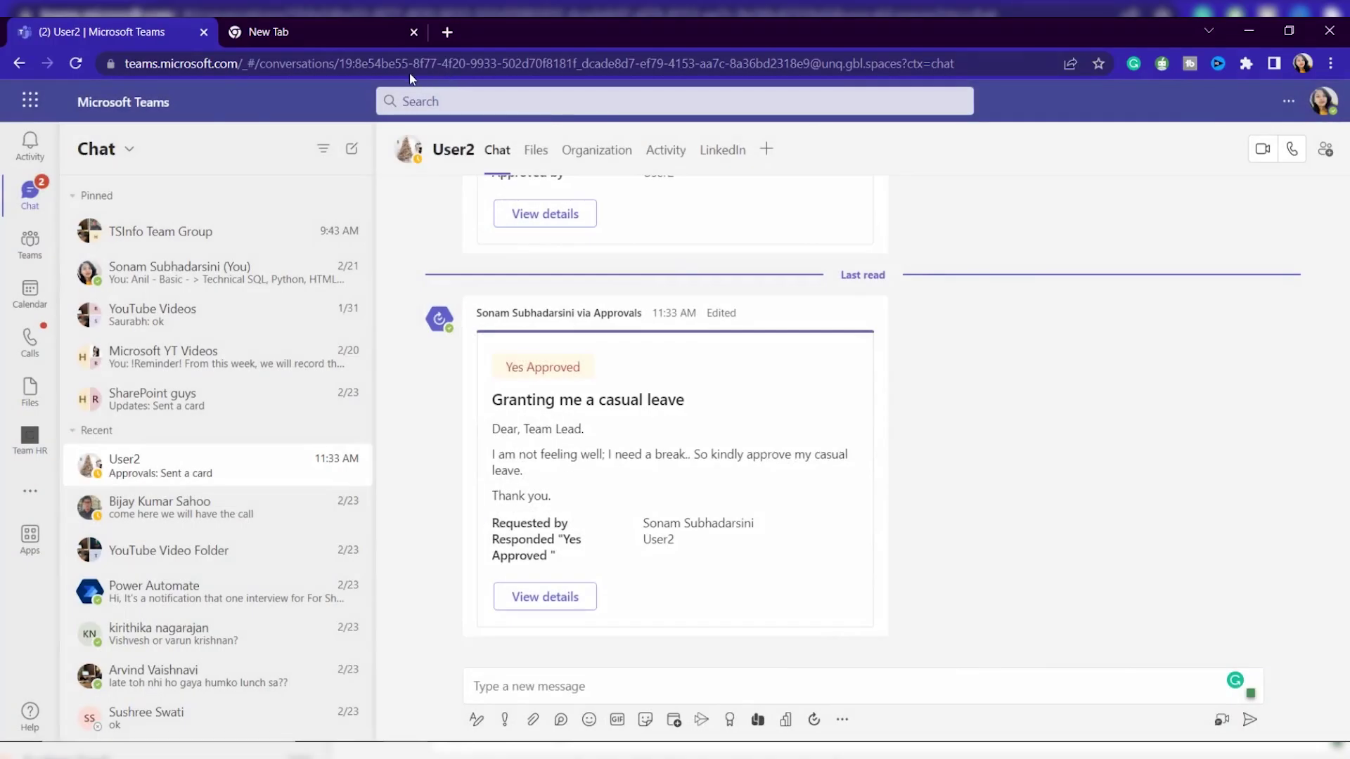